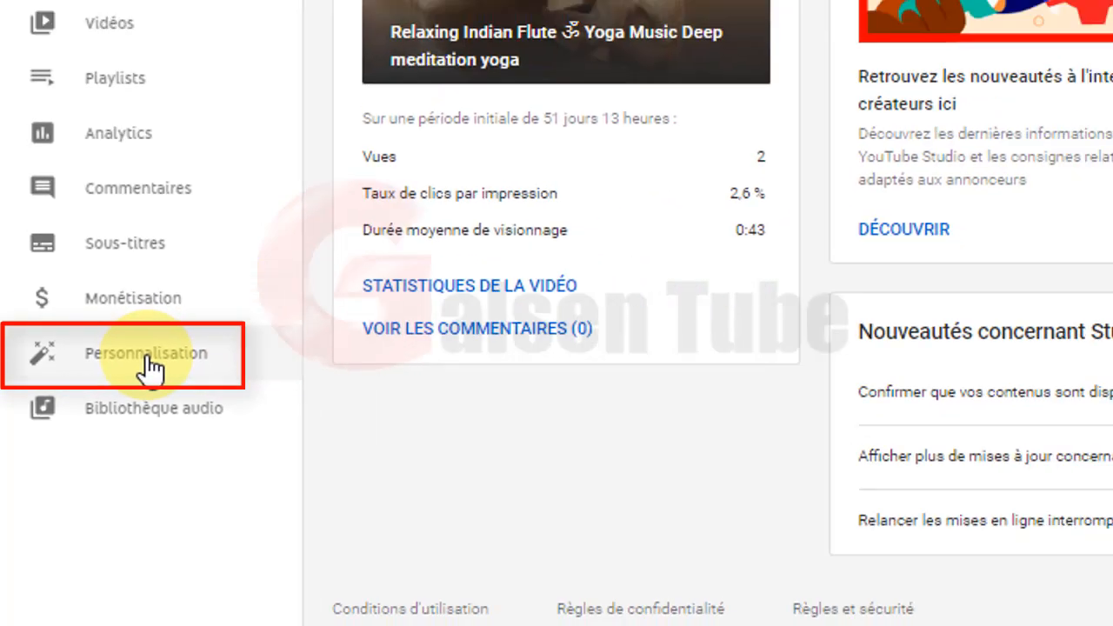
# Open Personnalisation to show the channel's Disposition layout tab.
pyautogui.click(193, 324)
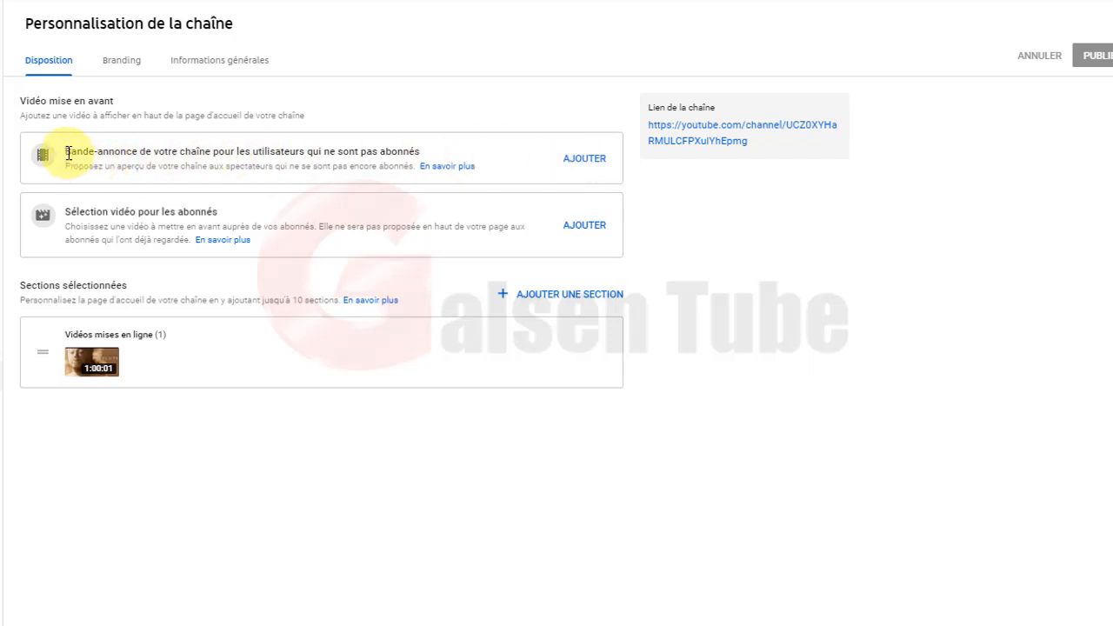
pyautogui.moveTo(66, 154); pyautogui.dragTo(132, 154)
pyautogui.click(199, 153)
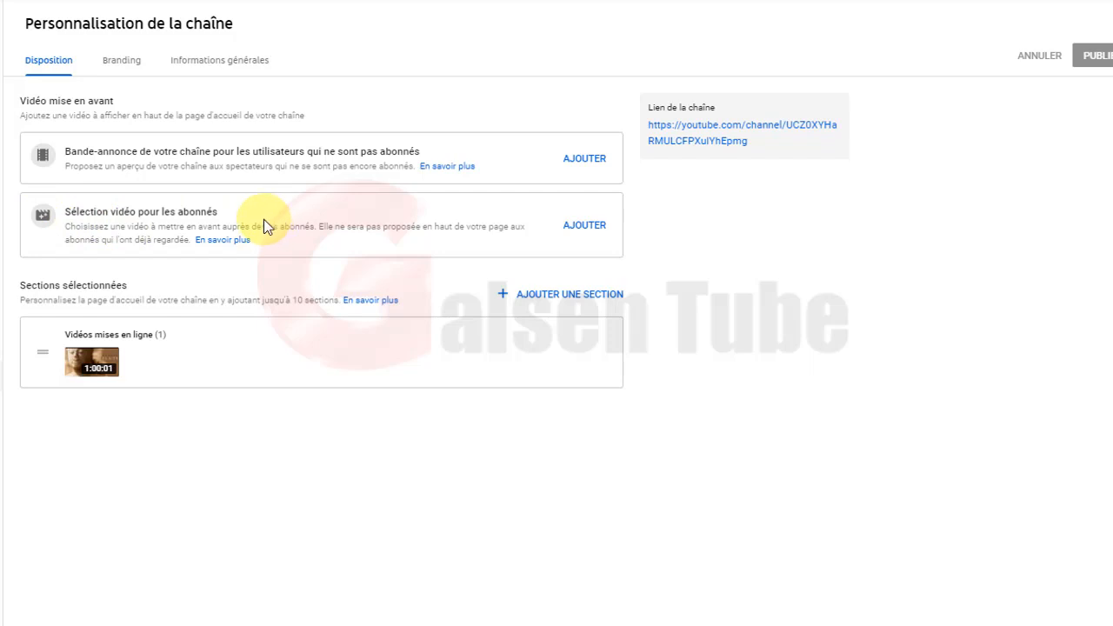
# Set 'Relaxing Indian Flute ॐ Yoga Music Deep meditation yoga' as the non-subscriber channel trailer.
pyautogui.click(585, 161)
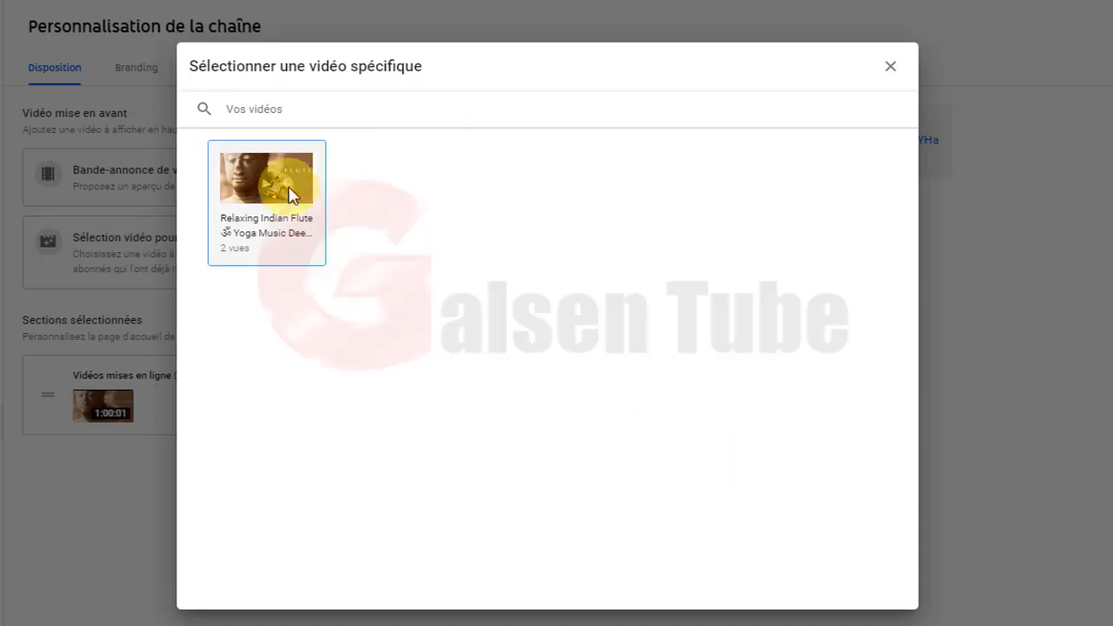
pyautogui.click(274, 178)
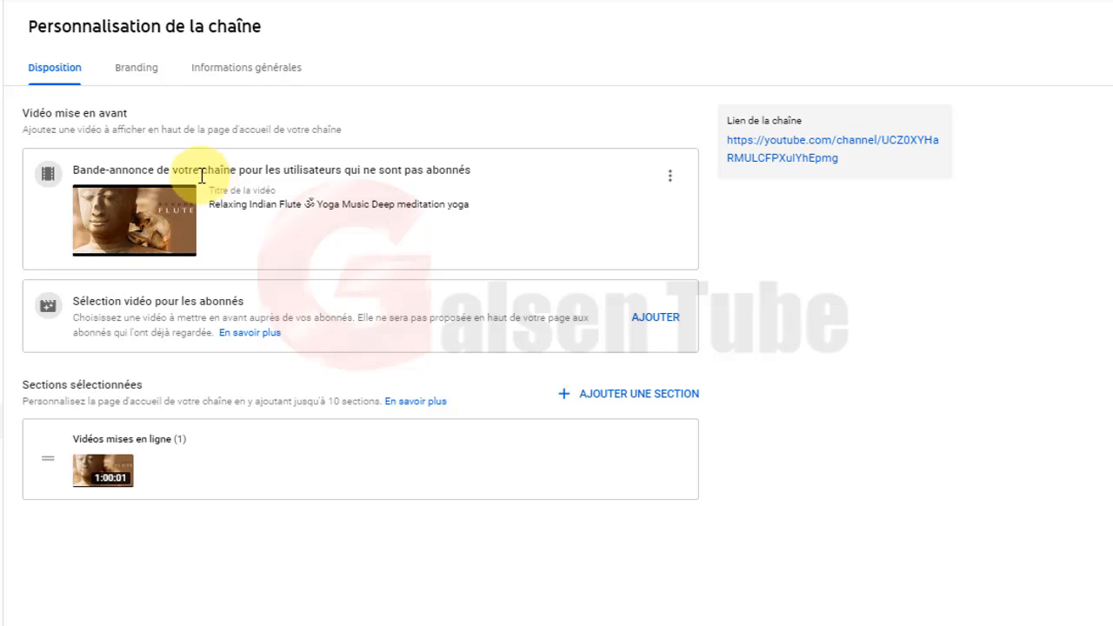
# Choose the Relaxing Indian Flute yoga video as the featured video for returning subscribers.
pyautogui.click(658, 321)
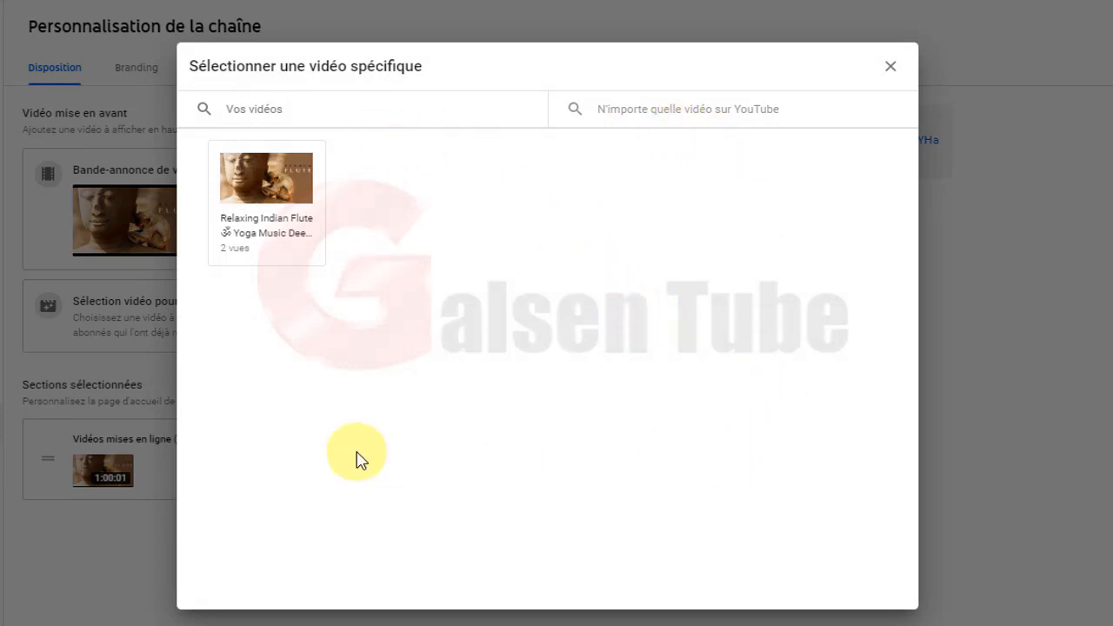
pyautogui.click(267, 190)
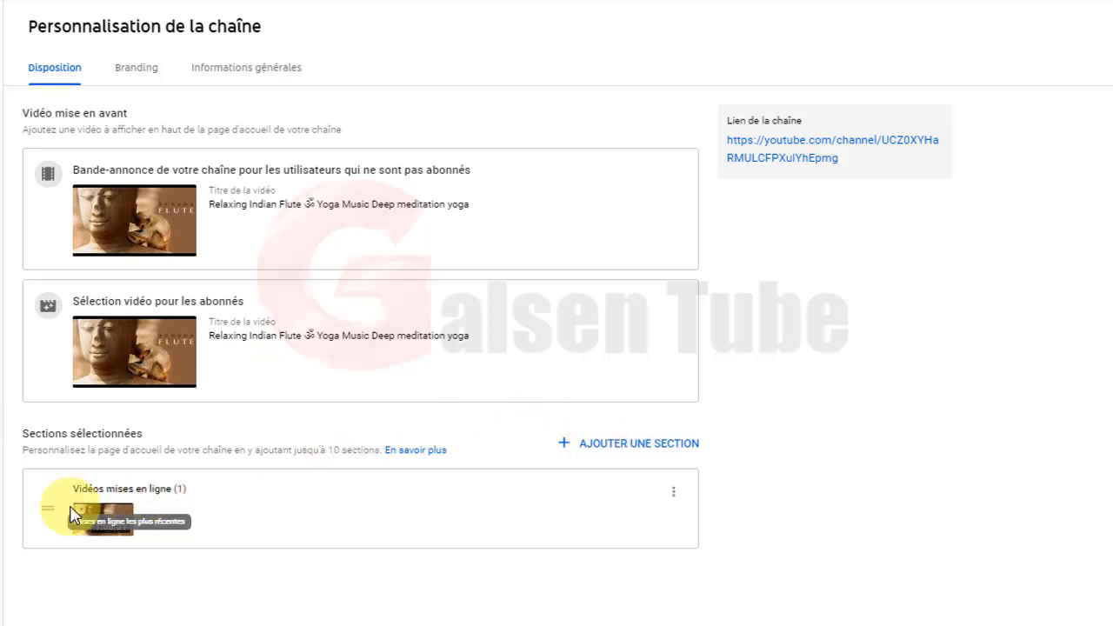
# Add Vidéos populaires, Une seule playlist (YOGA) and Playlists créées sections to the home layout.
pyautogui.click(597, 450)
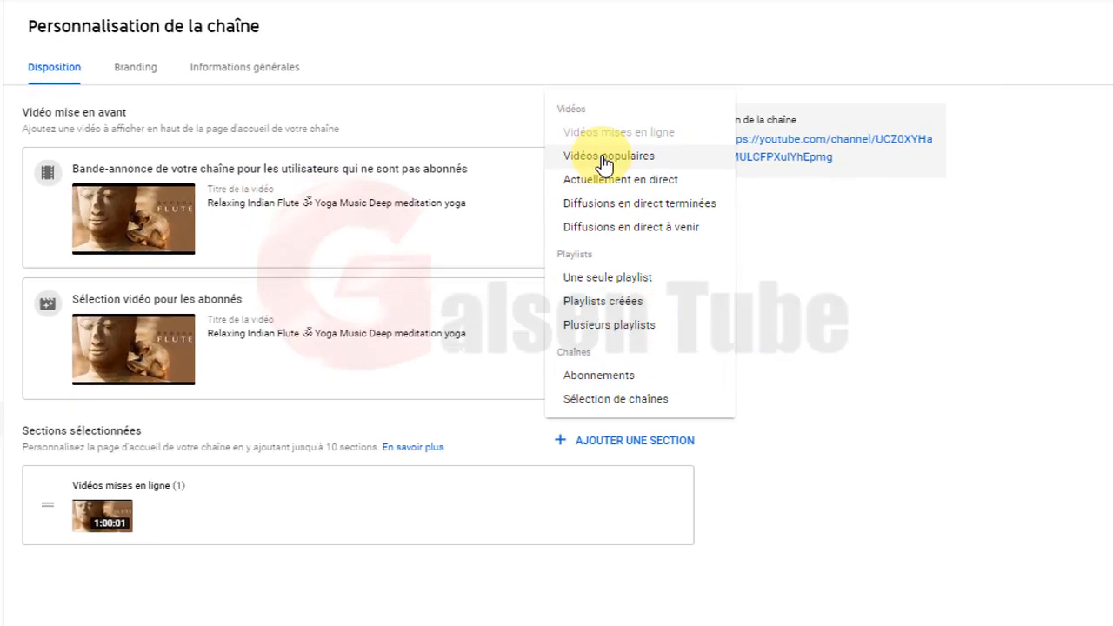
pyautogui.click(605, 161)
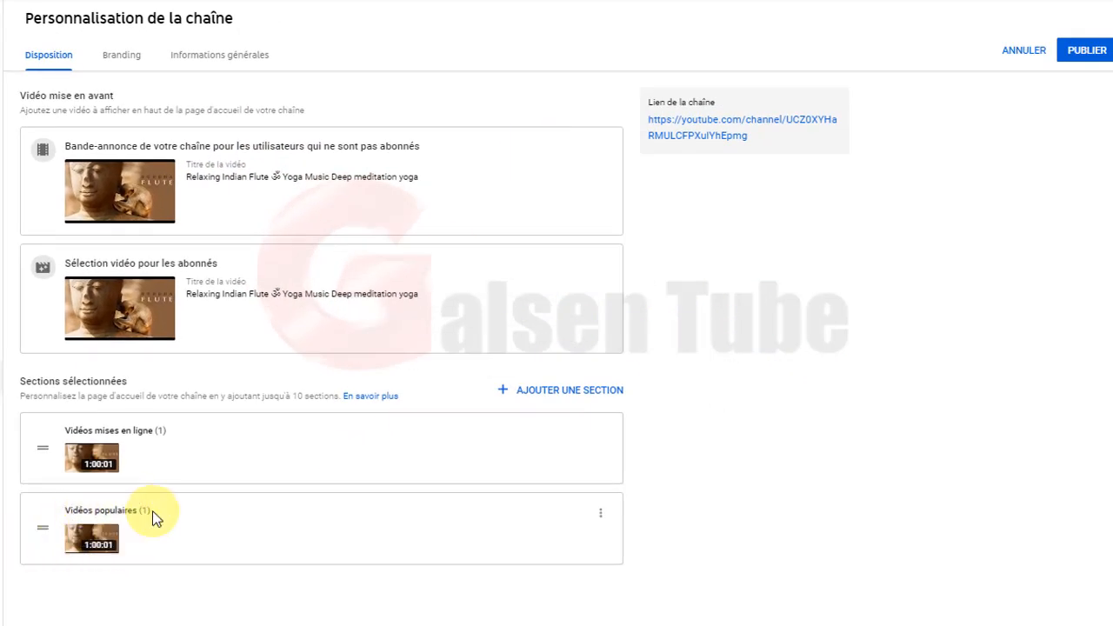
pyautogui.click(540, 393)
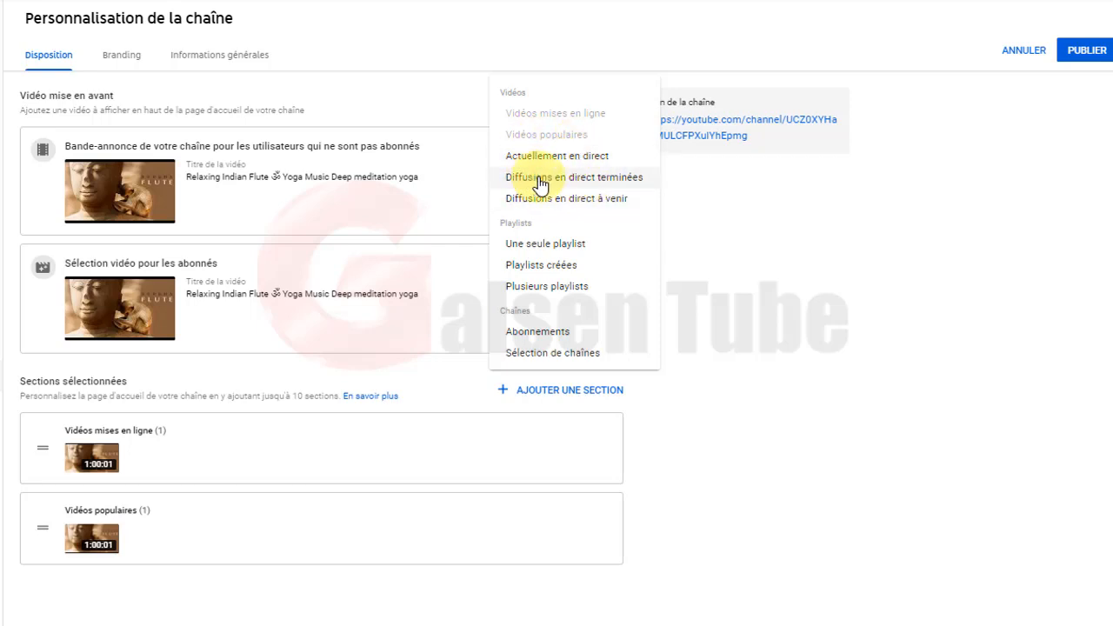
pyautogui.click(545, 247)
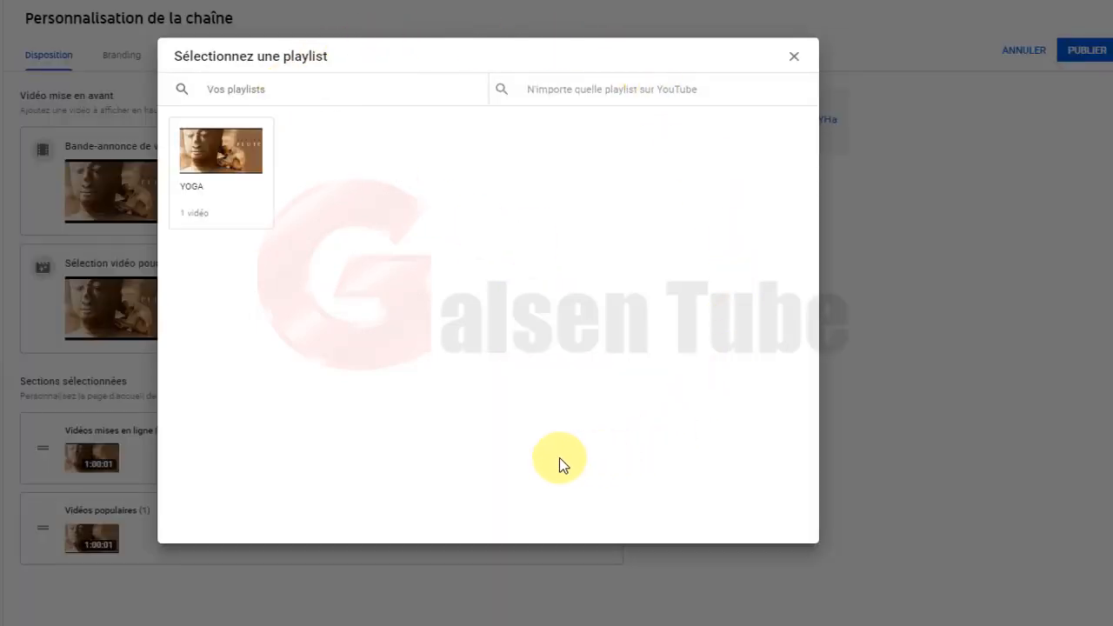
pyautogui.click(241, 165)
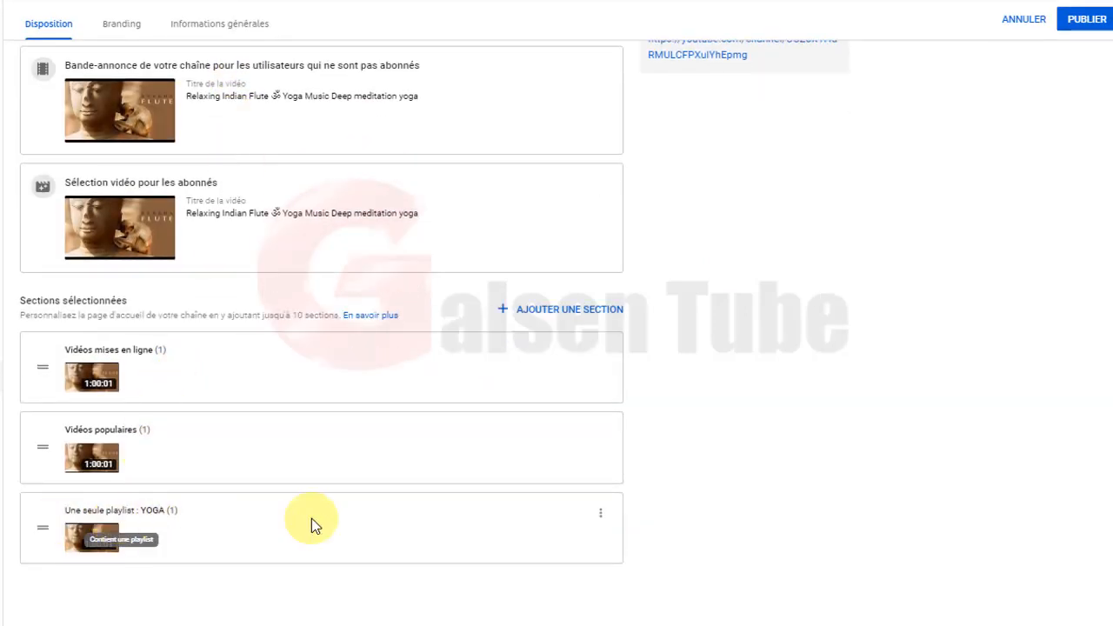
pyautogui.click(568, 313)
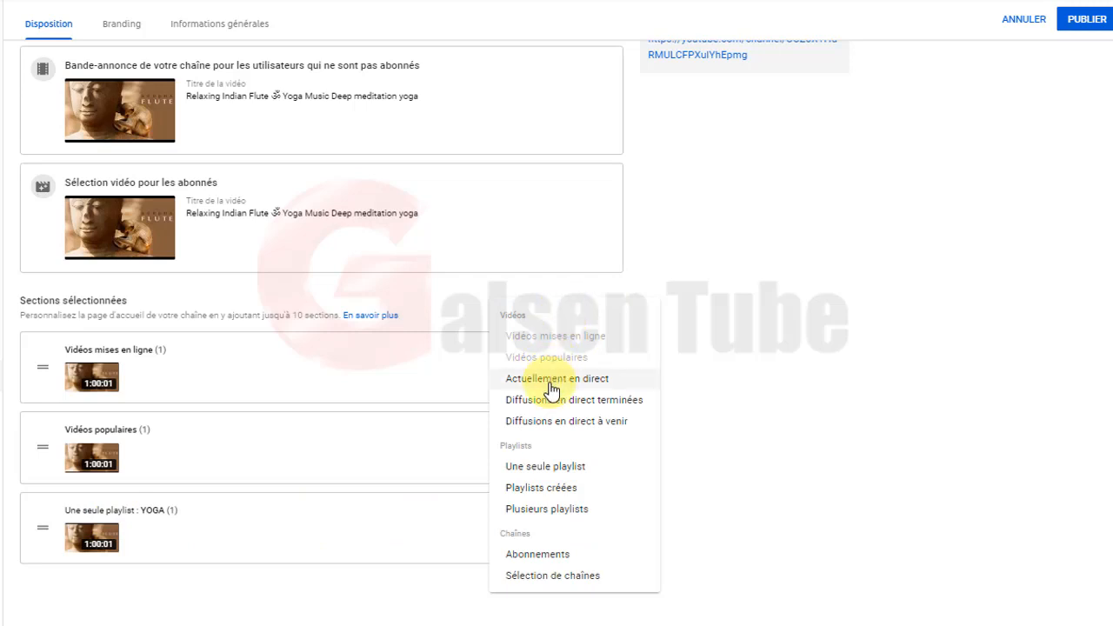
pyautogui.click(539, 488)
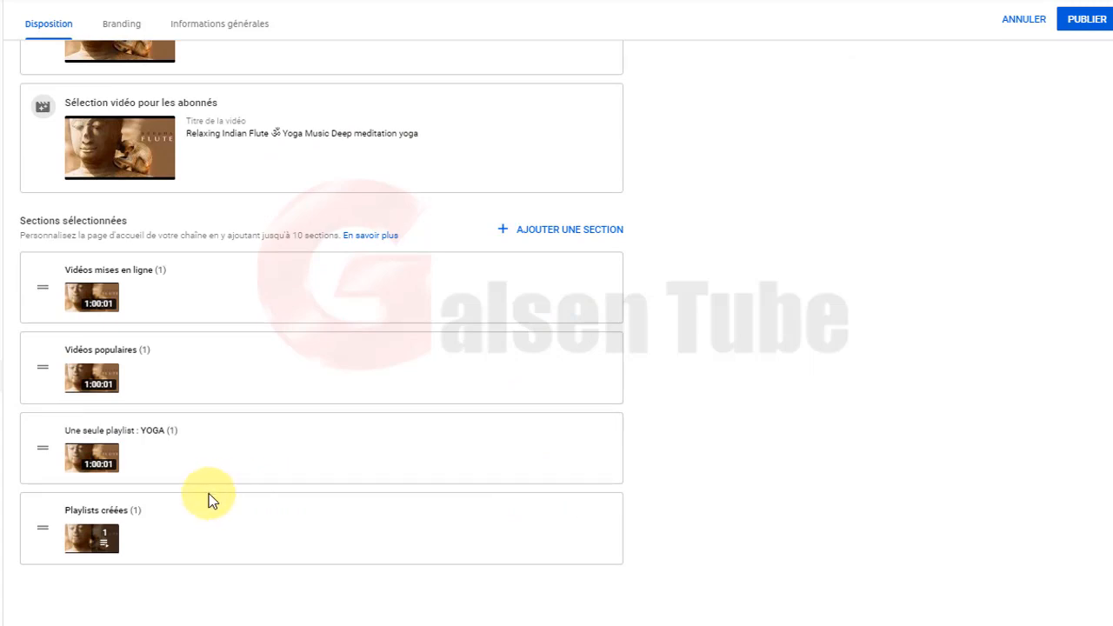
# Add a Sélection de chaînes section and enter its custom section title.
pyautogui.click(553, 231)
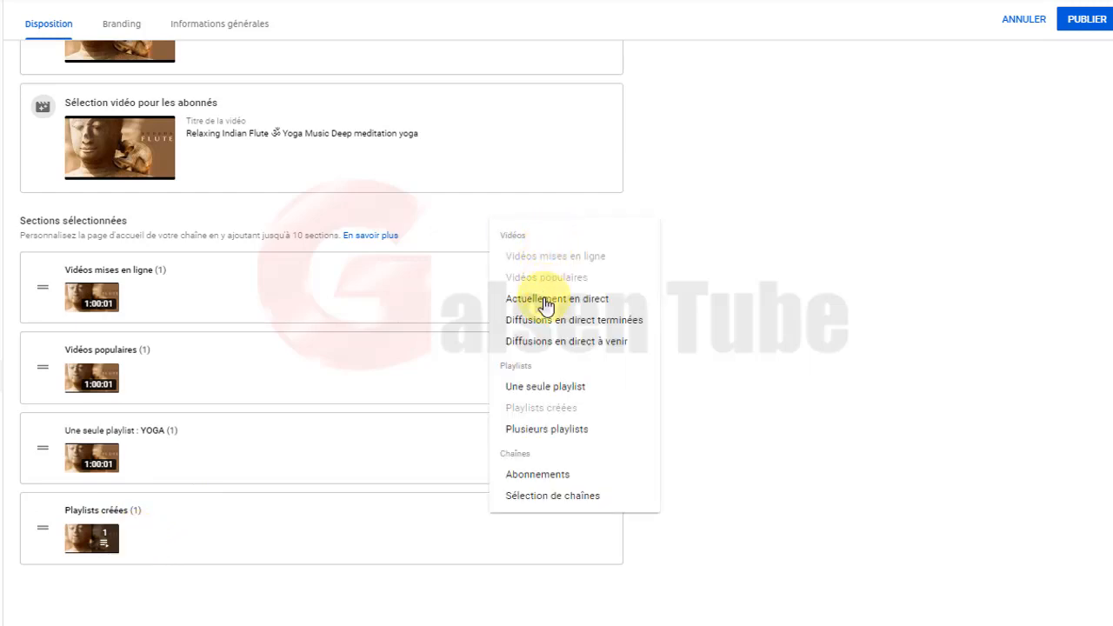
pyautogui.click(550, 498)
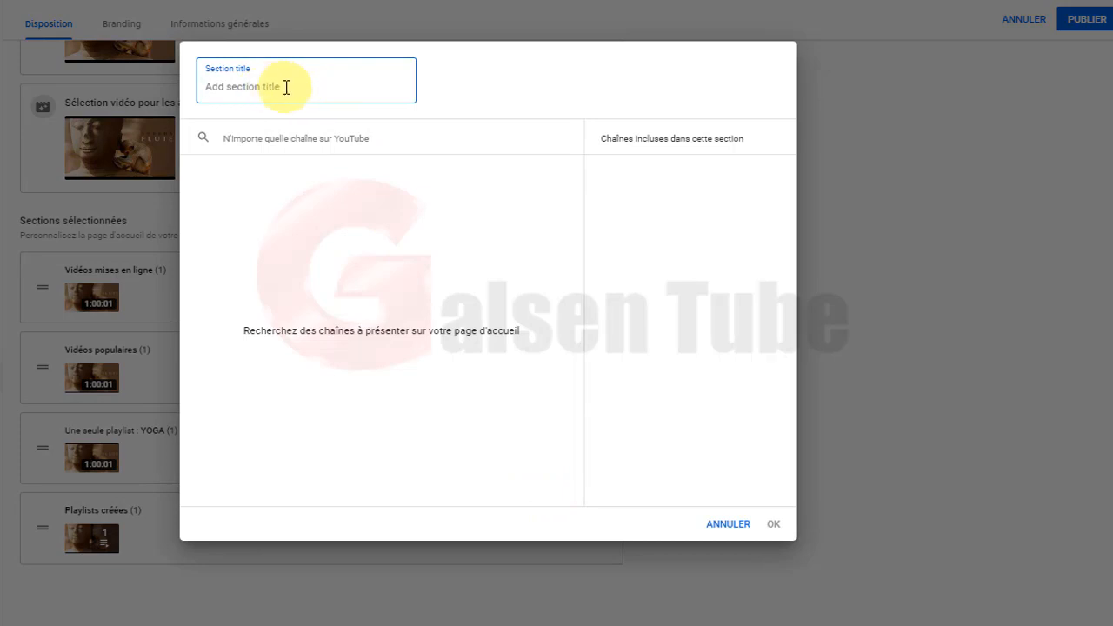
pyautogui.write('P')
pyautogui.press('BackSpace')
pyautogui.write('a')
pyautogui.write('N')
pyautogui.write('BONNELE')
pyautogui.write('N ')
pyautogui.write('S')
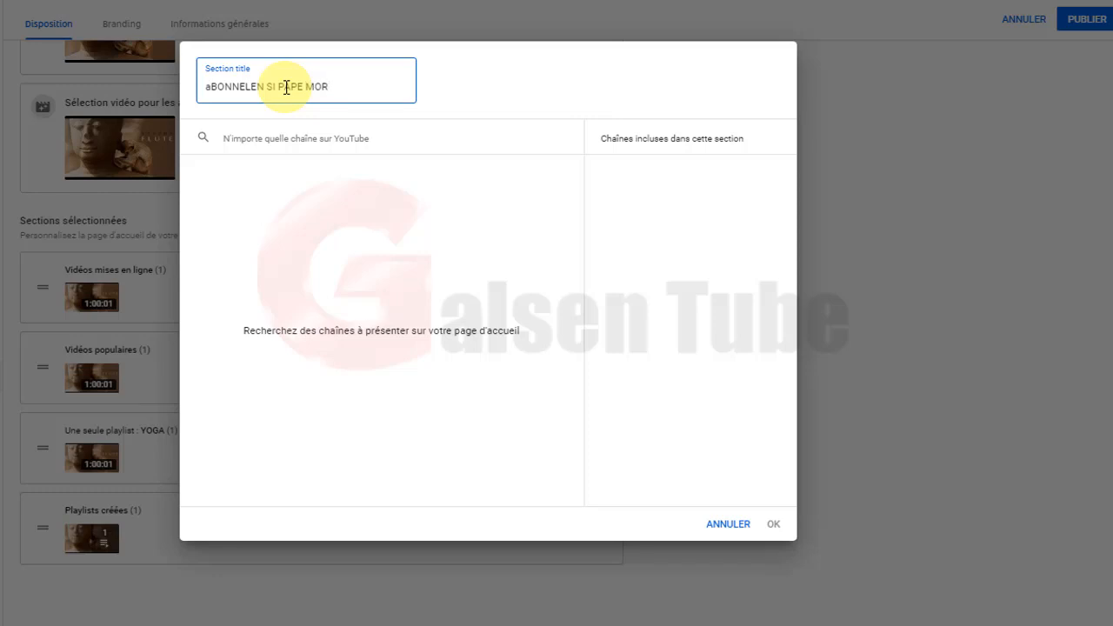
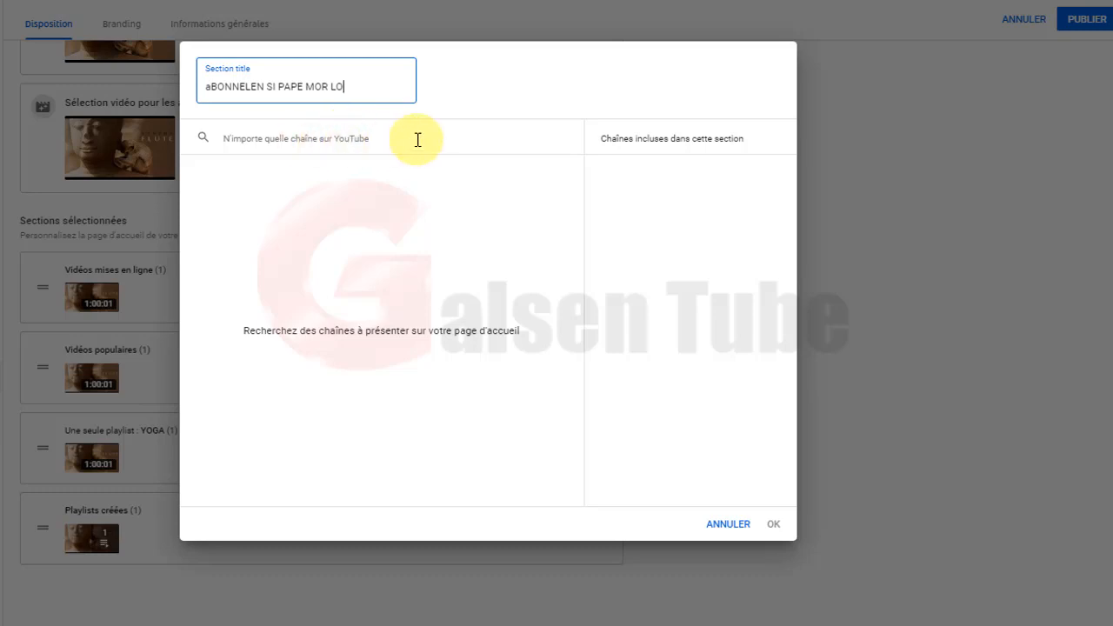
# Find Galsen Tube by its pasted channel URL, tick it, and confirm the section.
pyautogui.click(356, 136)
pyautogui.rightClick(301, 140)
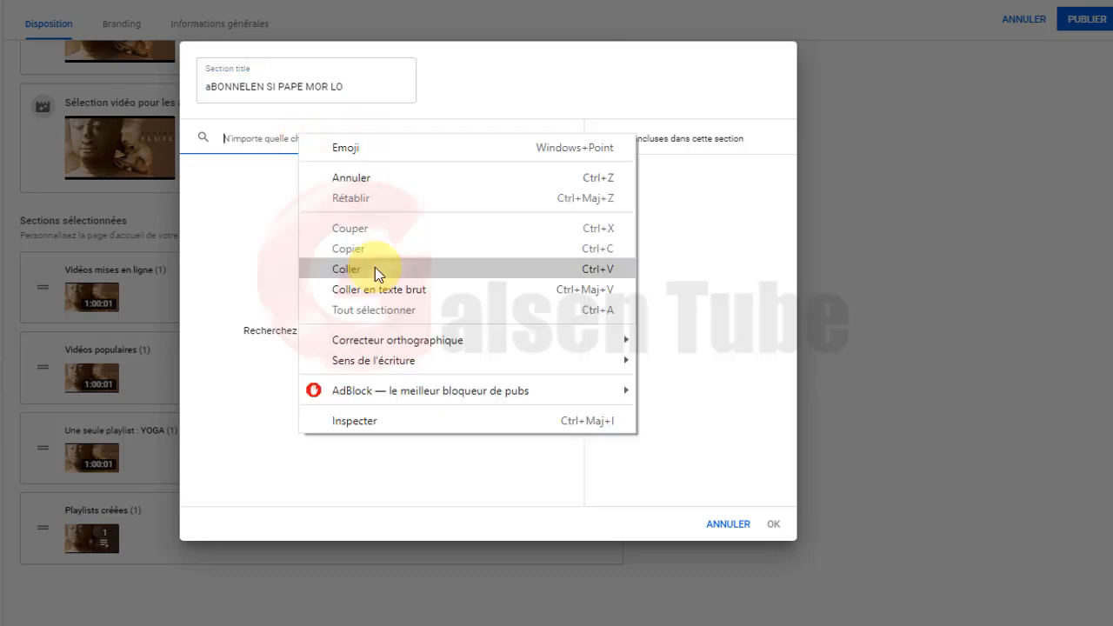
pyautogui.click(375, 267)
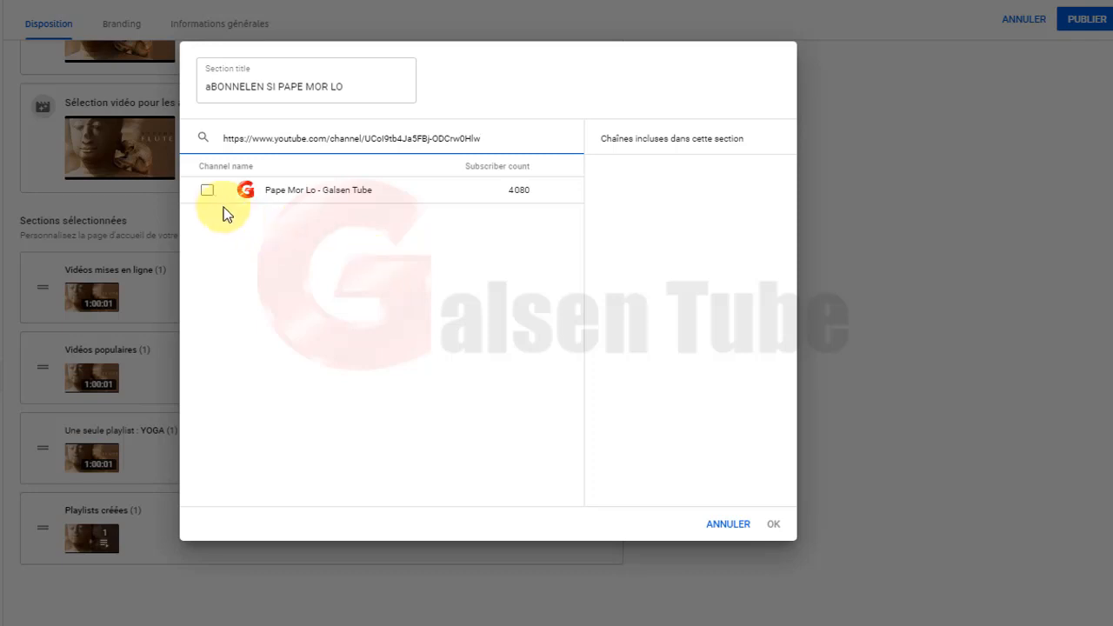
pyautogui.click(208, 191)
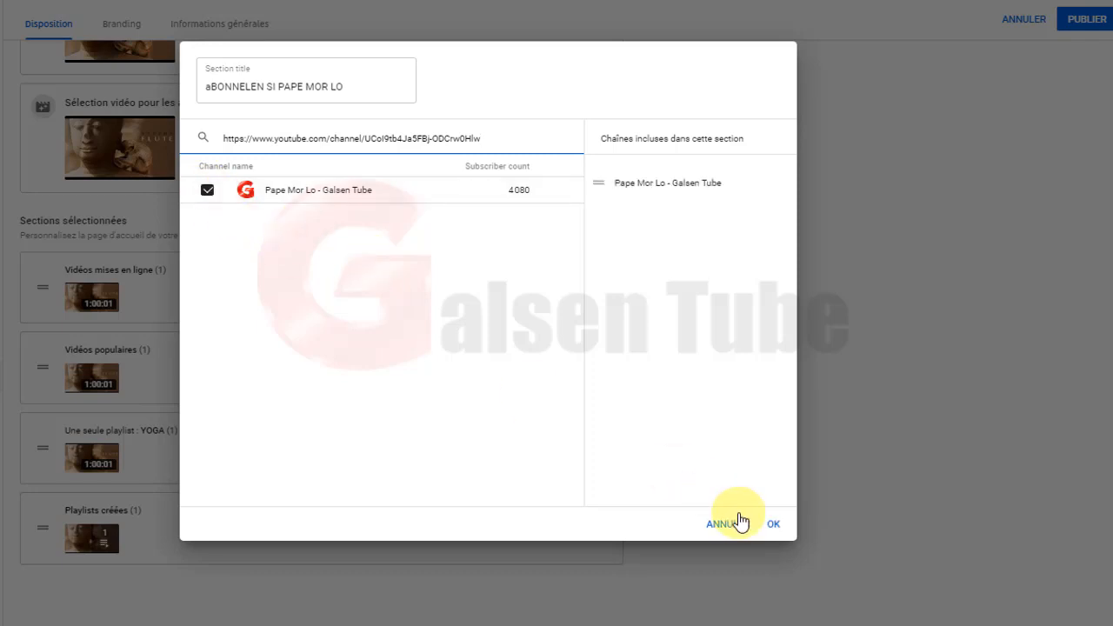
pyautogui.click(773, 525)
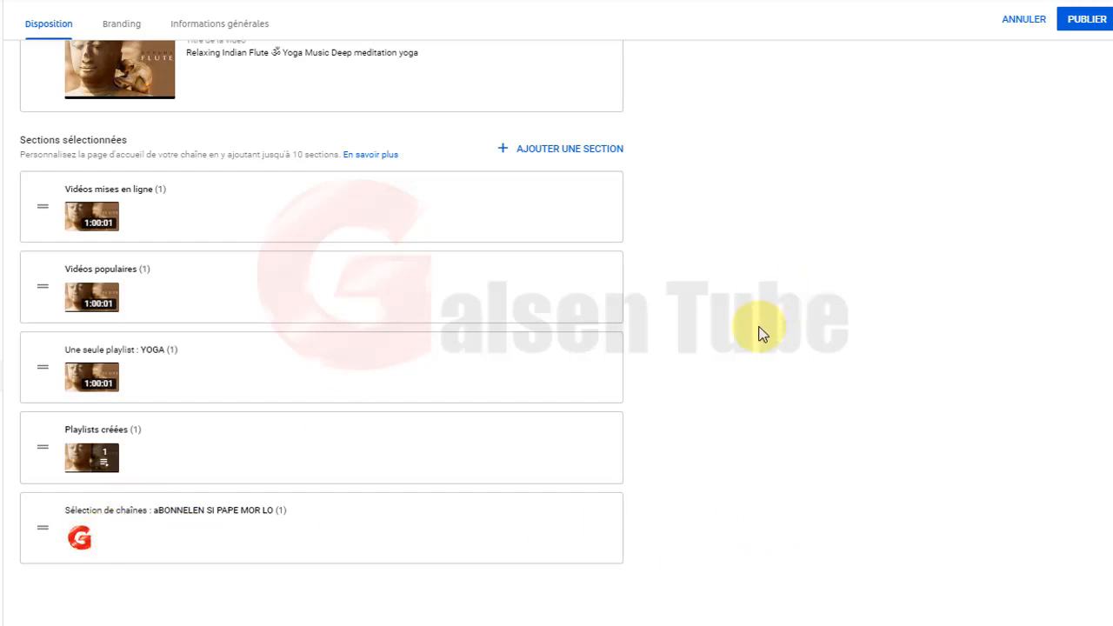
# Publish the layout changes, then switch to the Branding settings.
pyautogui.scroll(3, 667, 402)
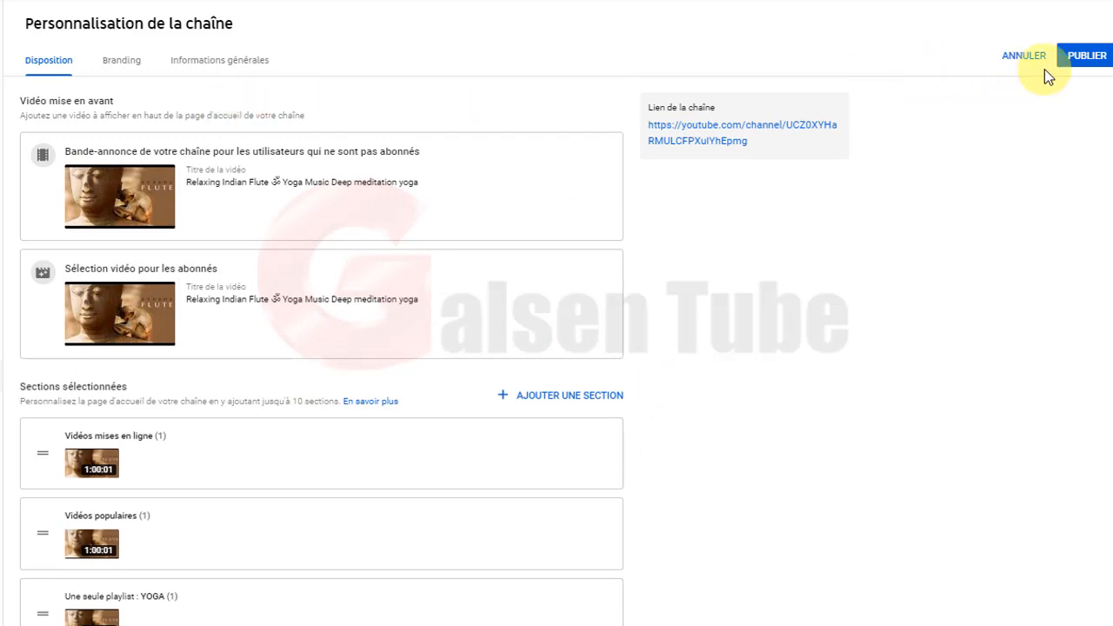
pyautogui.click(1086, 57)
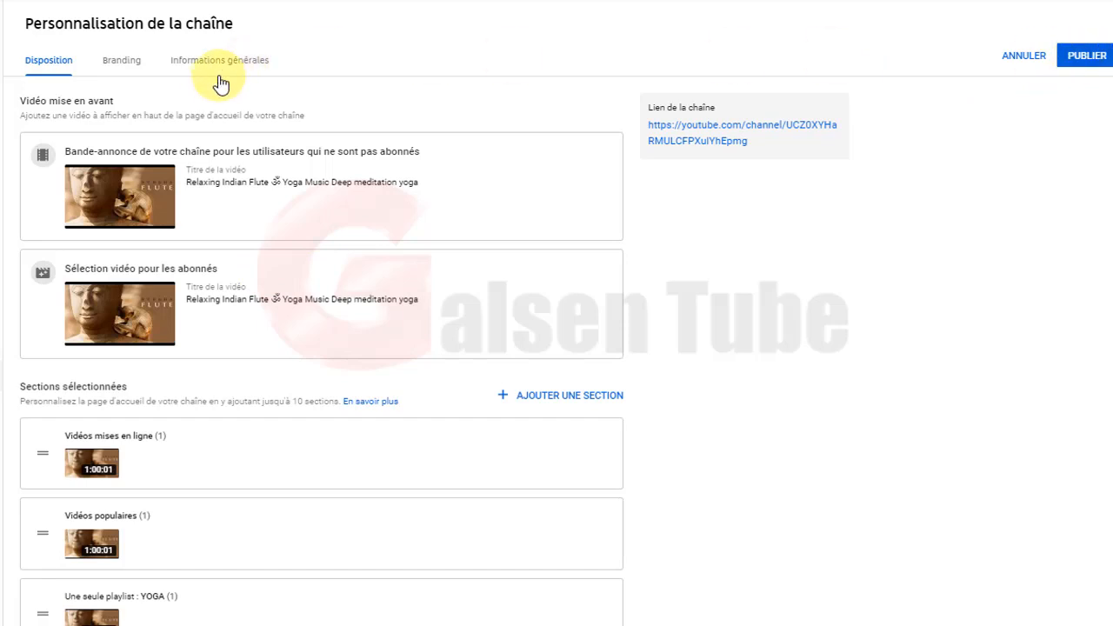
pyautogui.click(122, 61)
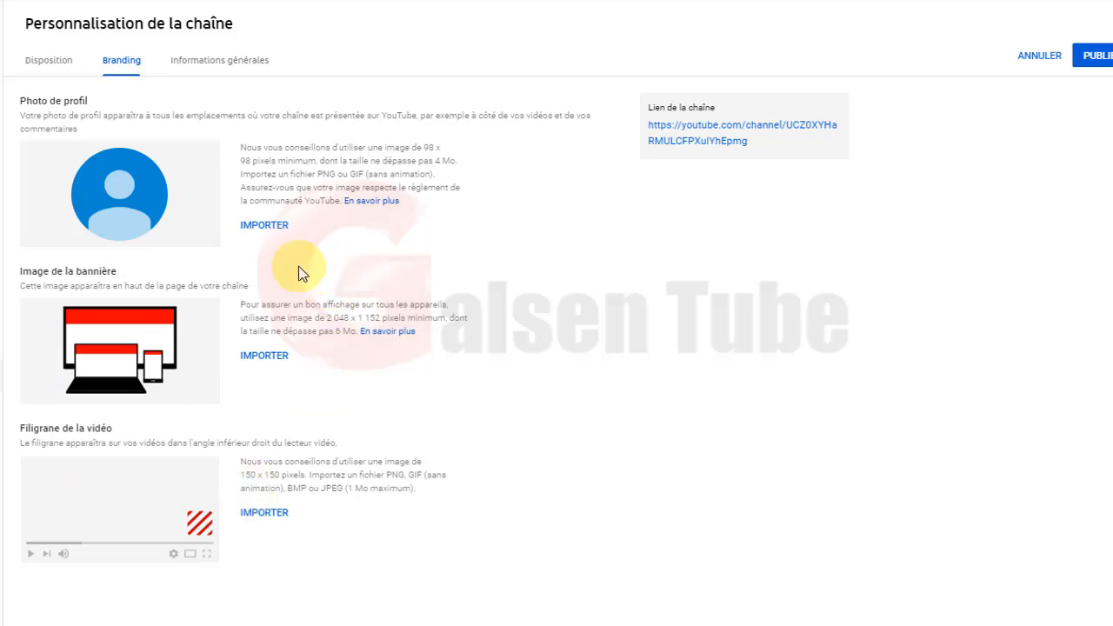
# Upload the 'unnamed' golden butterfly image from Téléchargements as the profile photo.
pyautogui.click(265, 231)
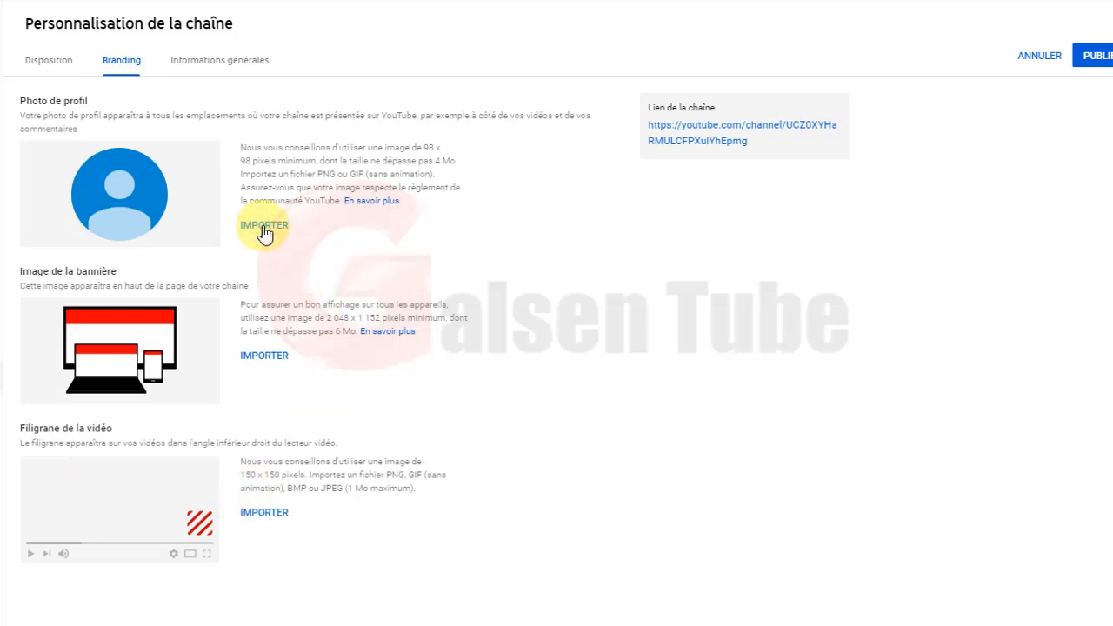
pyautogui.click(296, 153)
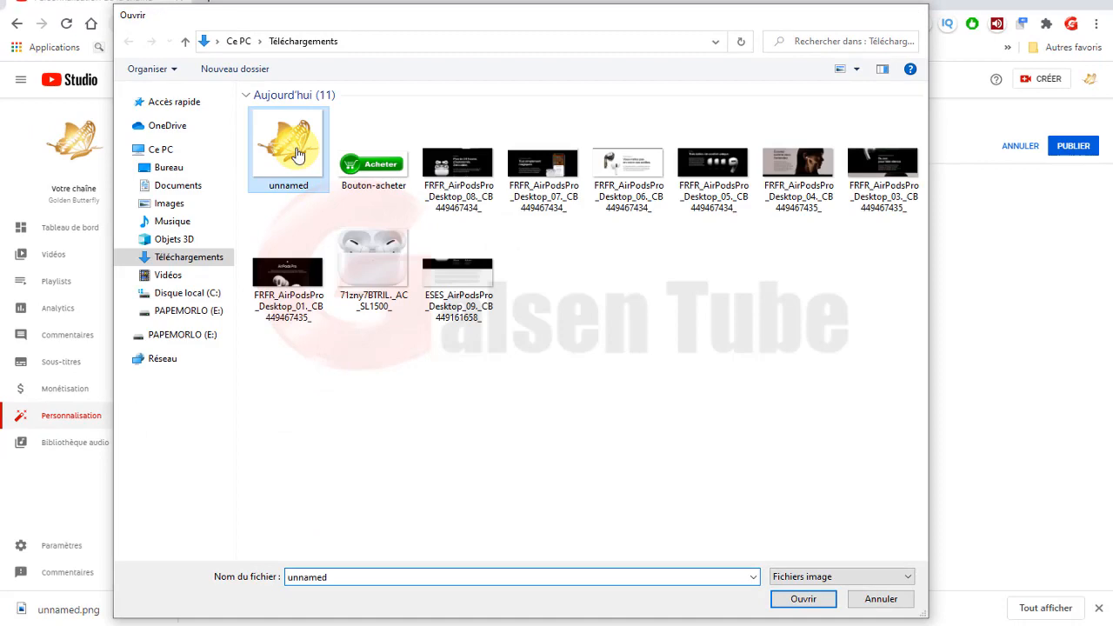
pyautogui.doubleClick(295, 153)
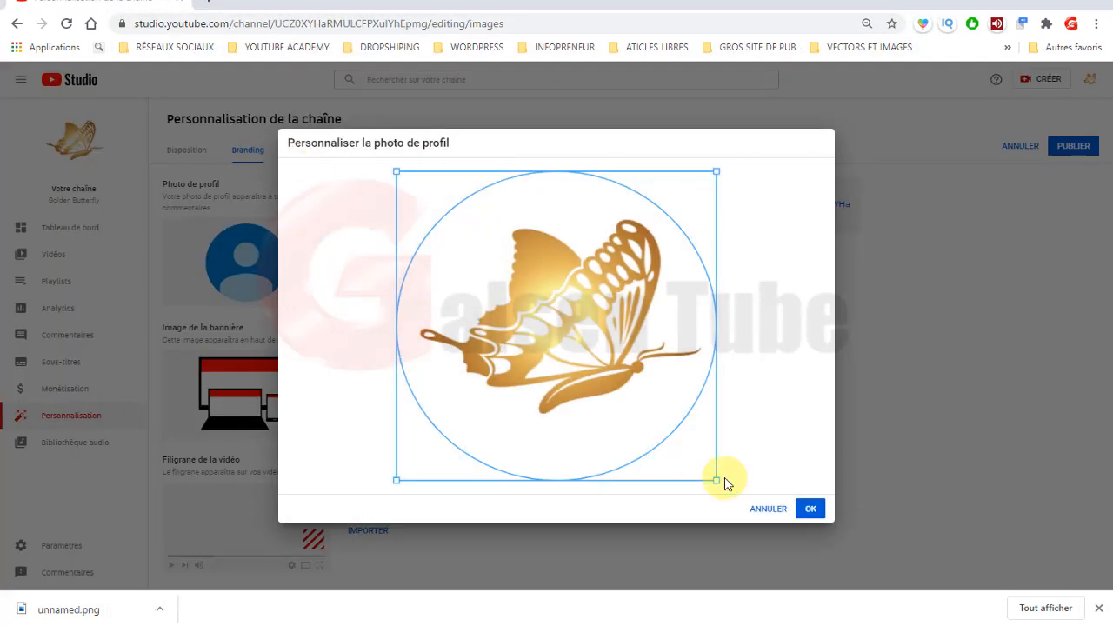
pyautogui.click(810, 511)
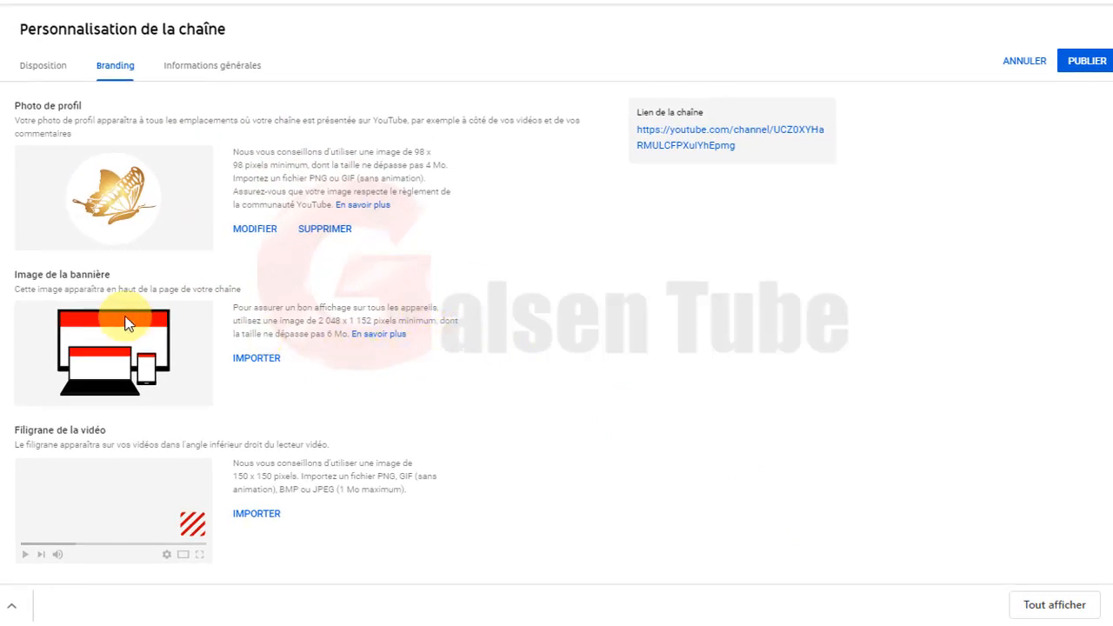
# Upload the pink textured image as the channel banner and accept the crop.
pyautogui.click(262, 364)
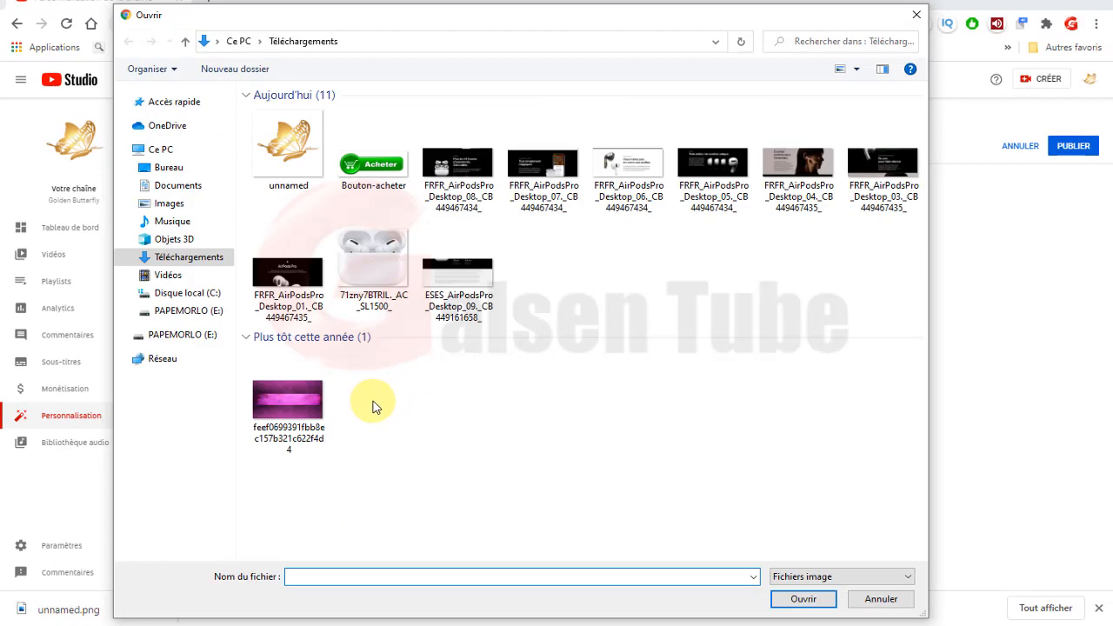
pyautogui.doubleClick(282, 395)
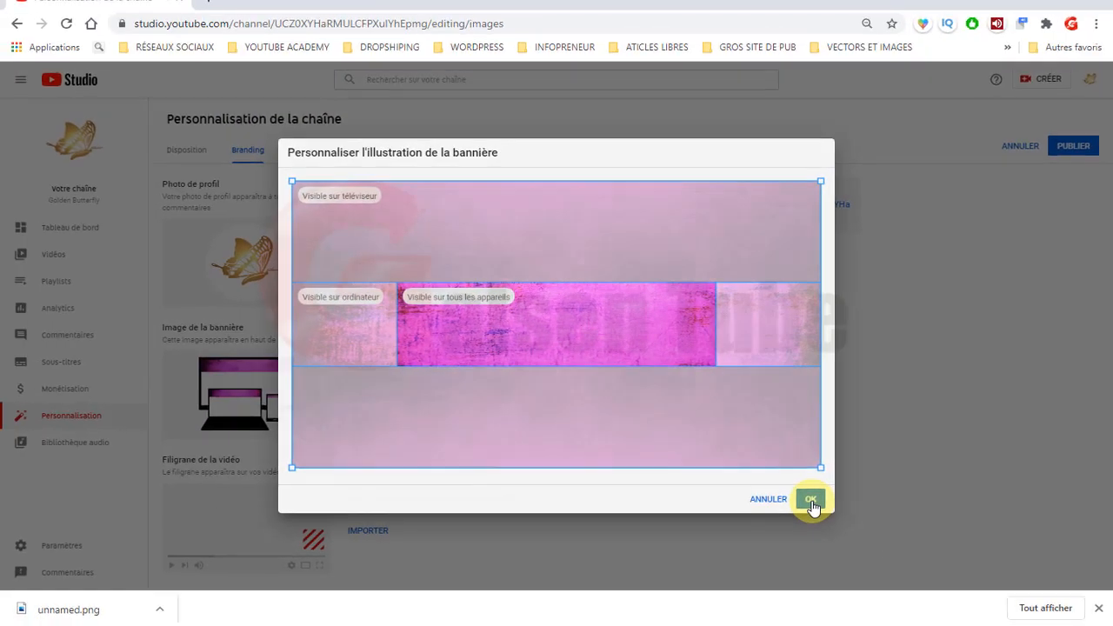
pyautogui.click(955, 589)
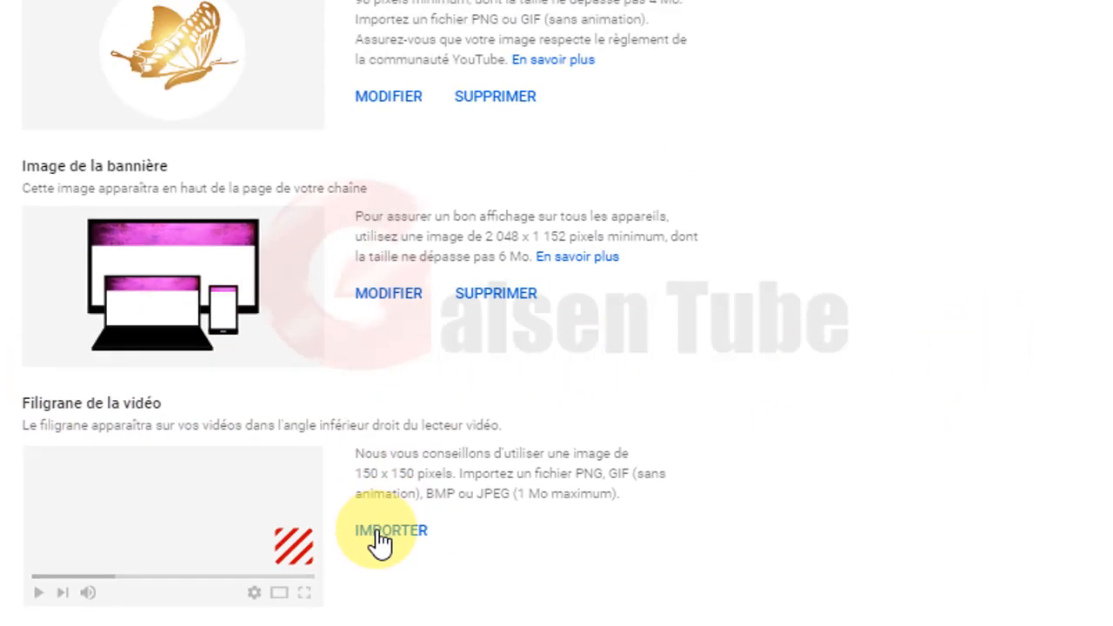
# Load the butterfly image as the video watermark and tighten its square crop around the butterfly.
pyautogui.click(383, 534)
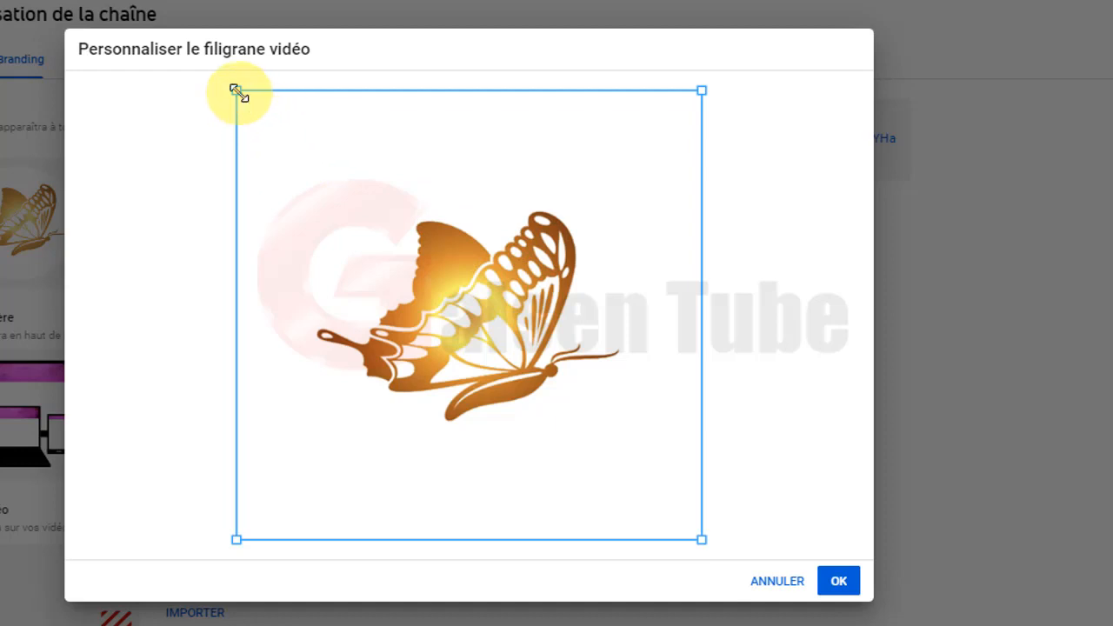
pyautogui.moveTo(238, 91); pyautogui.dragTo(294, 147)
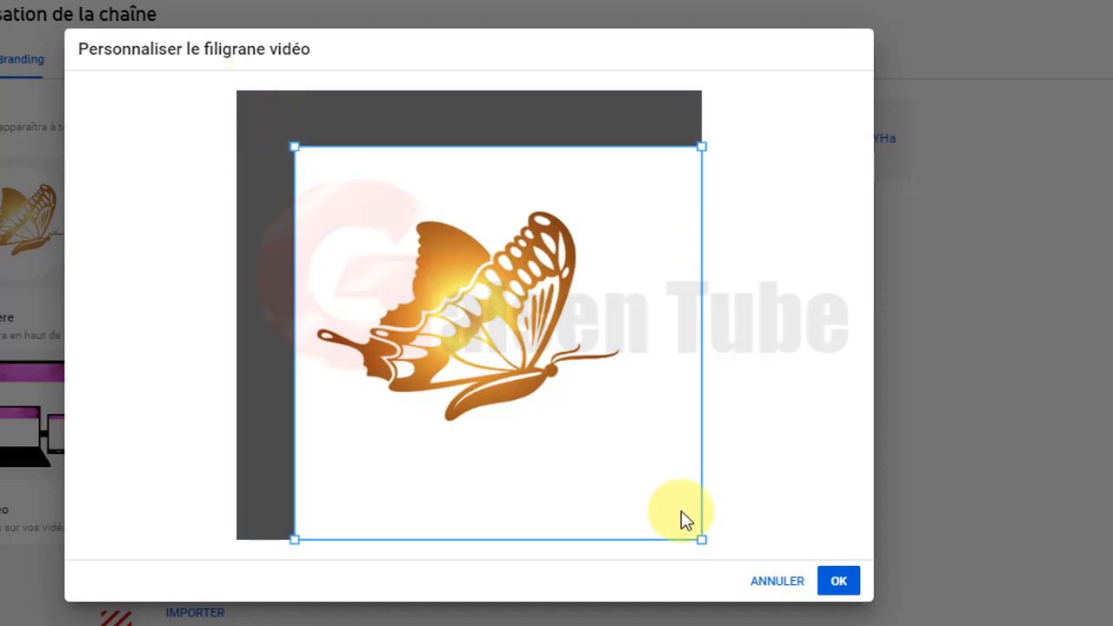
pyautogui.moveTo(702, 540); pyautogui.dragTo(641, 472)
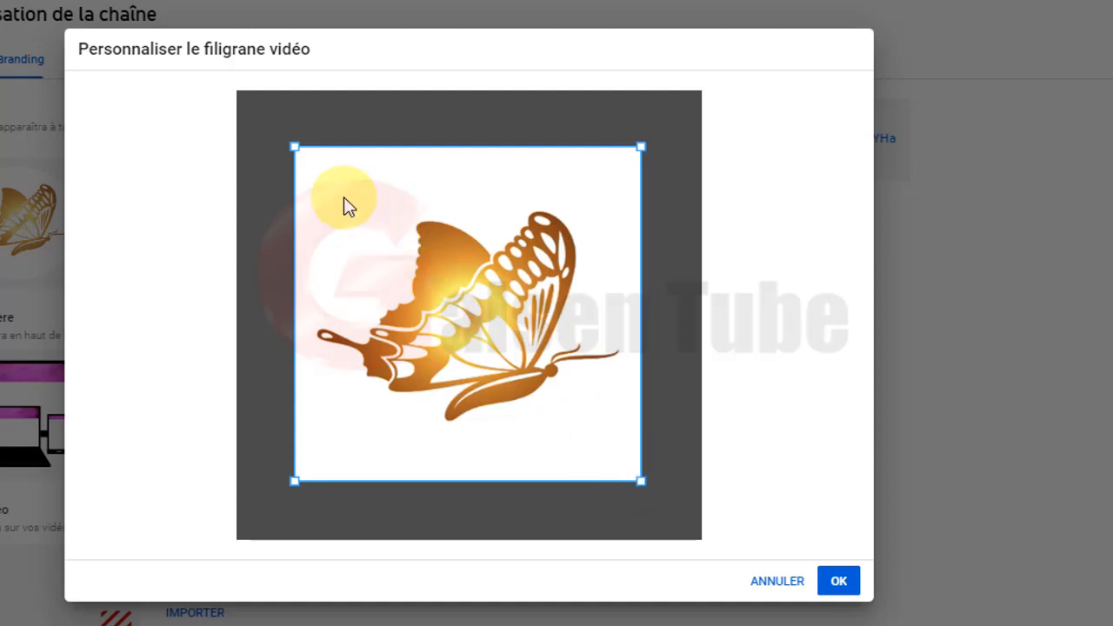
pyautogui.moveTo(294, 144); pyautogui.dragTo(318, 167)
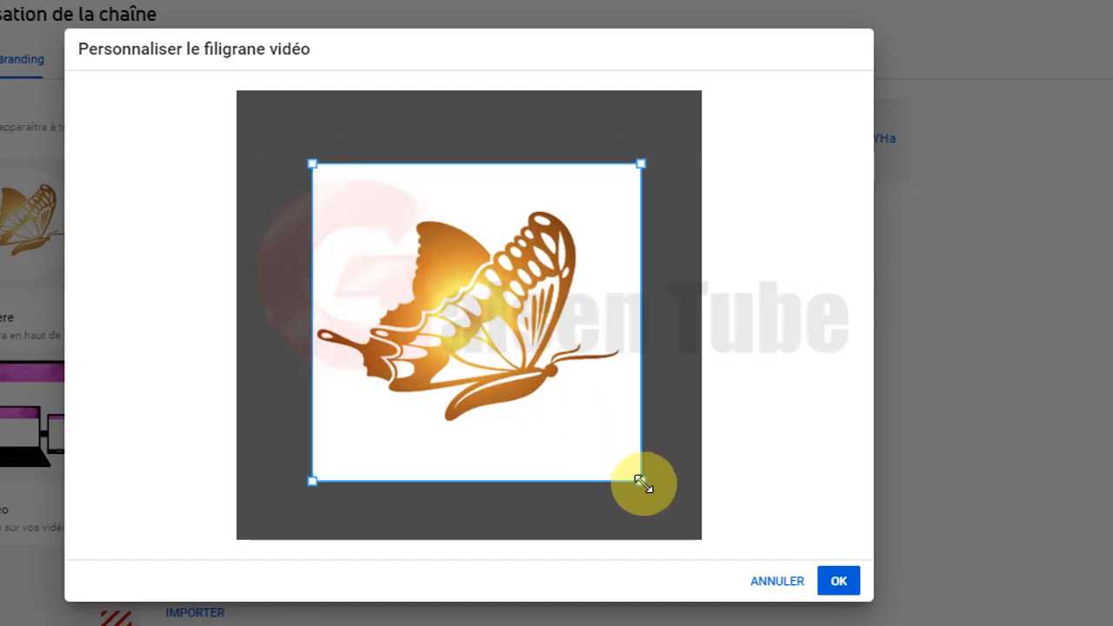
pyautogui.moveTo(642, 482); pyautogui.dragTo(622, 463)
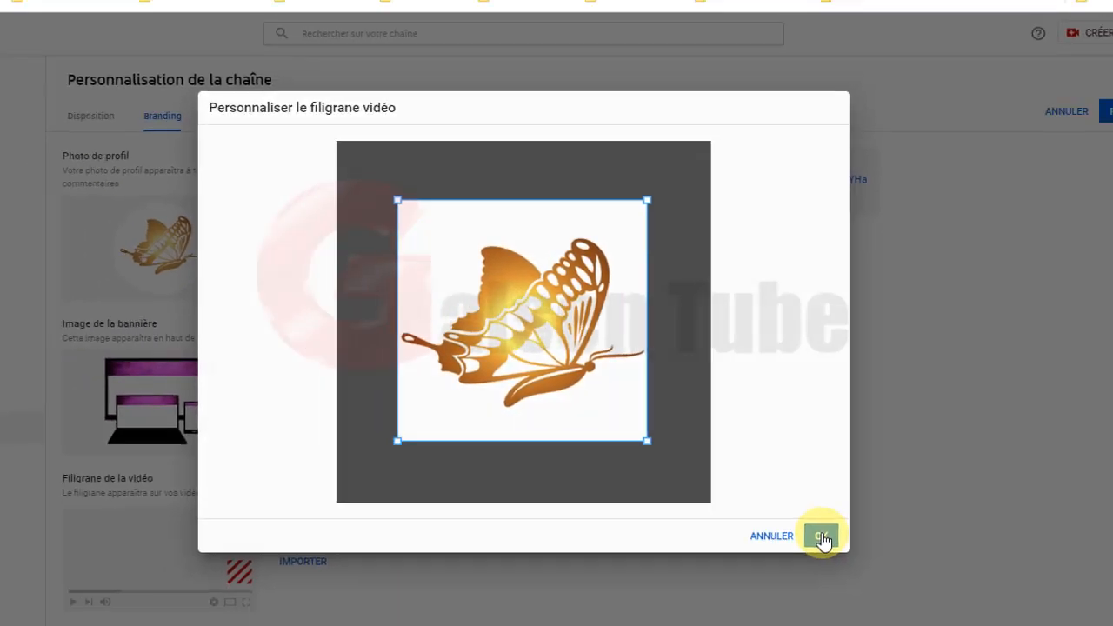
# Confirm the watermark crop and display it for the whole video (Intégralité de la vidéo).
pyautogui.click(838, 581)
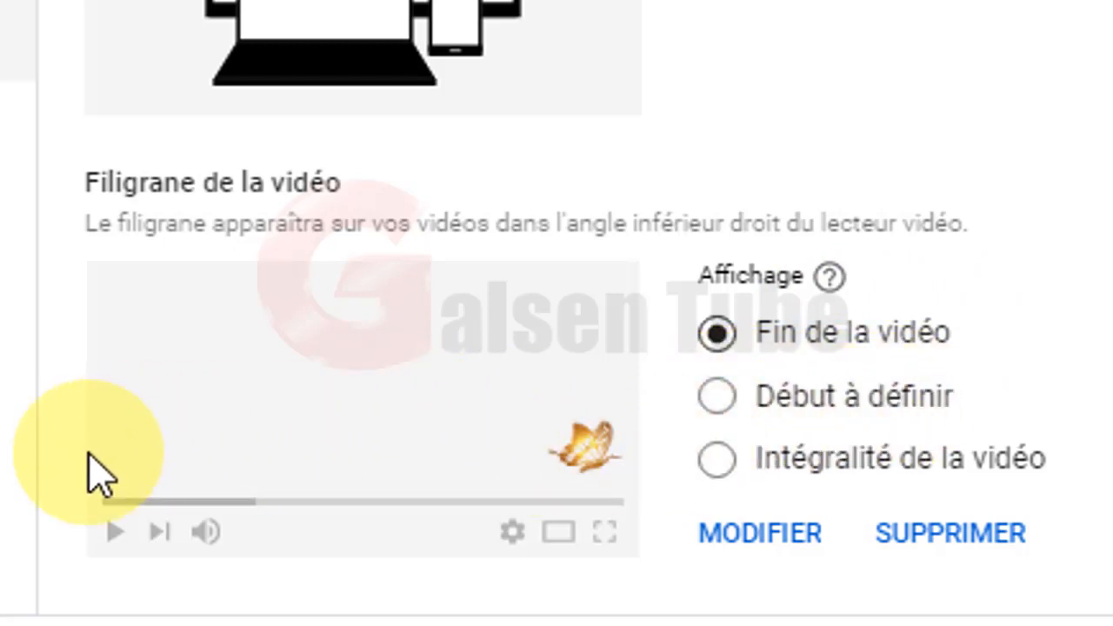
pyautogui.click(727, 479)
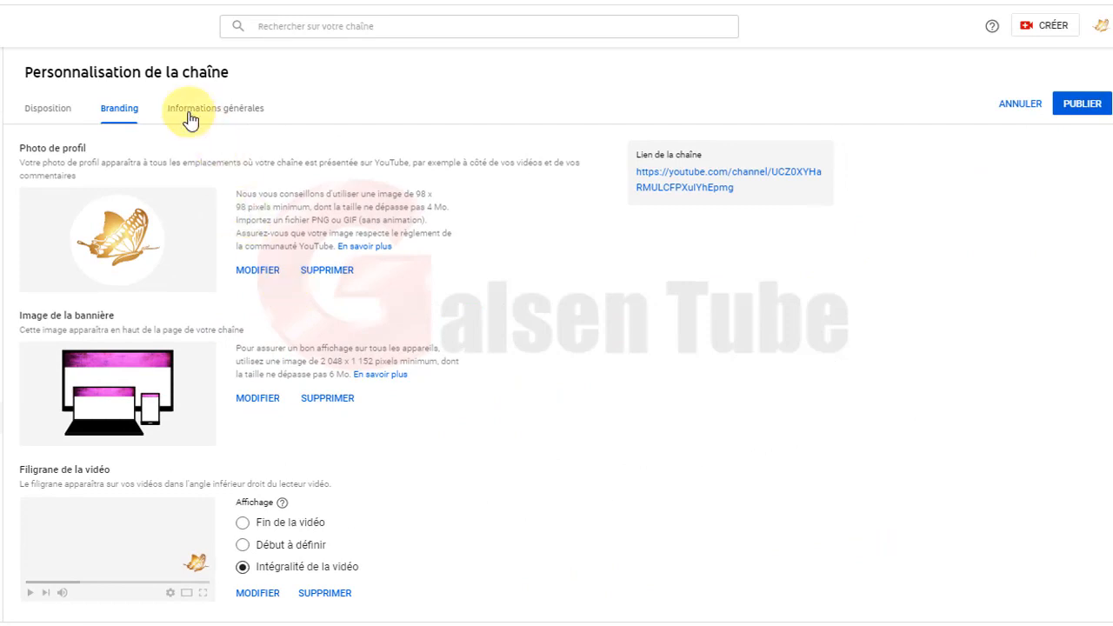
# Copy the reference channel's About description and paste it into Informations générales' Description field, starting 'Gagne De L Argent Sur YOUTUBE'.
pyautogui.click(224, 117)
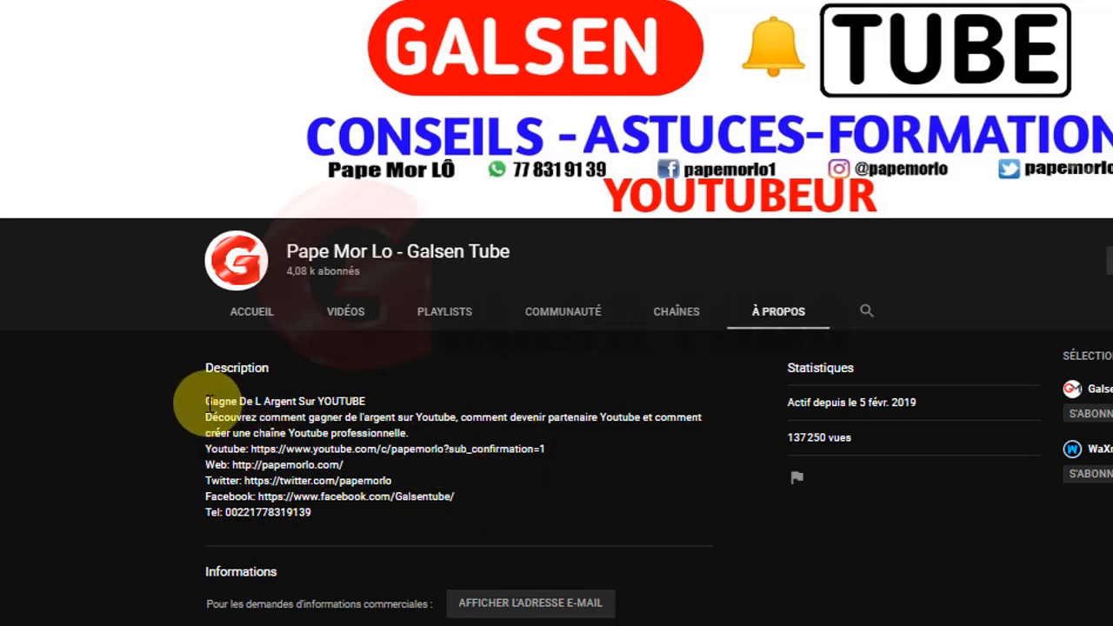
pyautogui.moveTo(209, 403); pyautogui.dragTo(313, 514)
pyautogui.rightClick(290, 445)
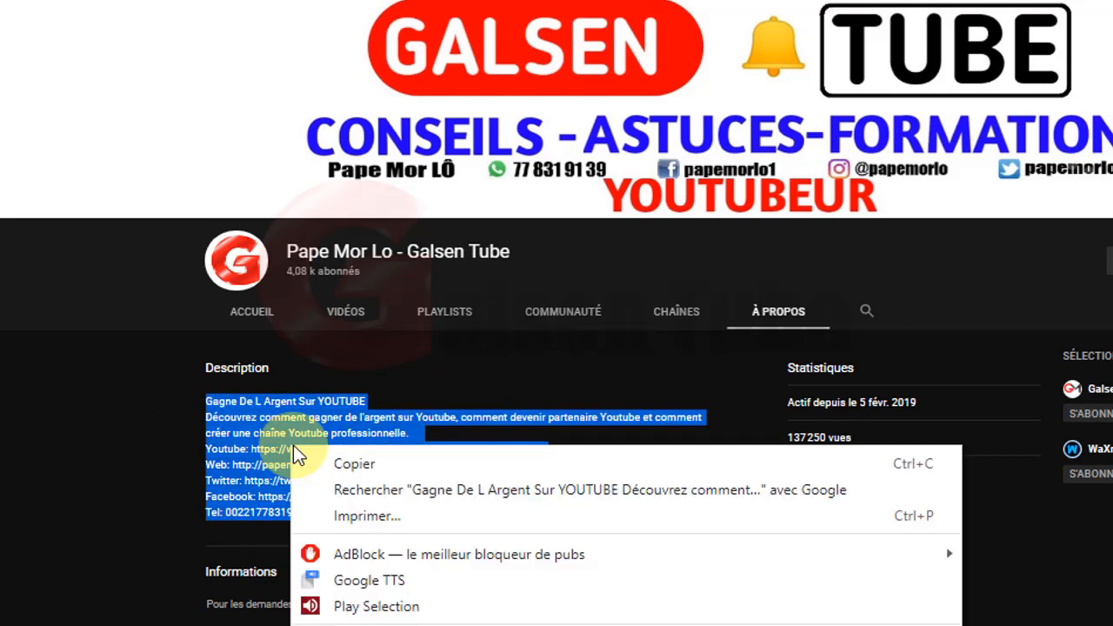
pyautogui.click(377, 468)
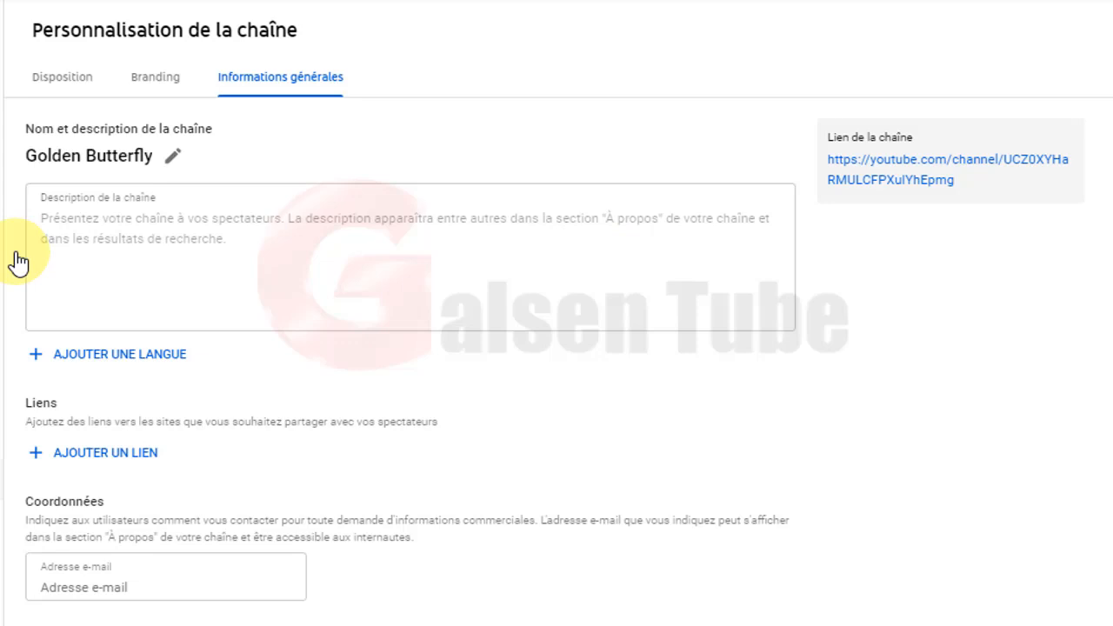
pyautogui.click(130, 233)
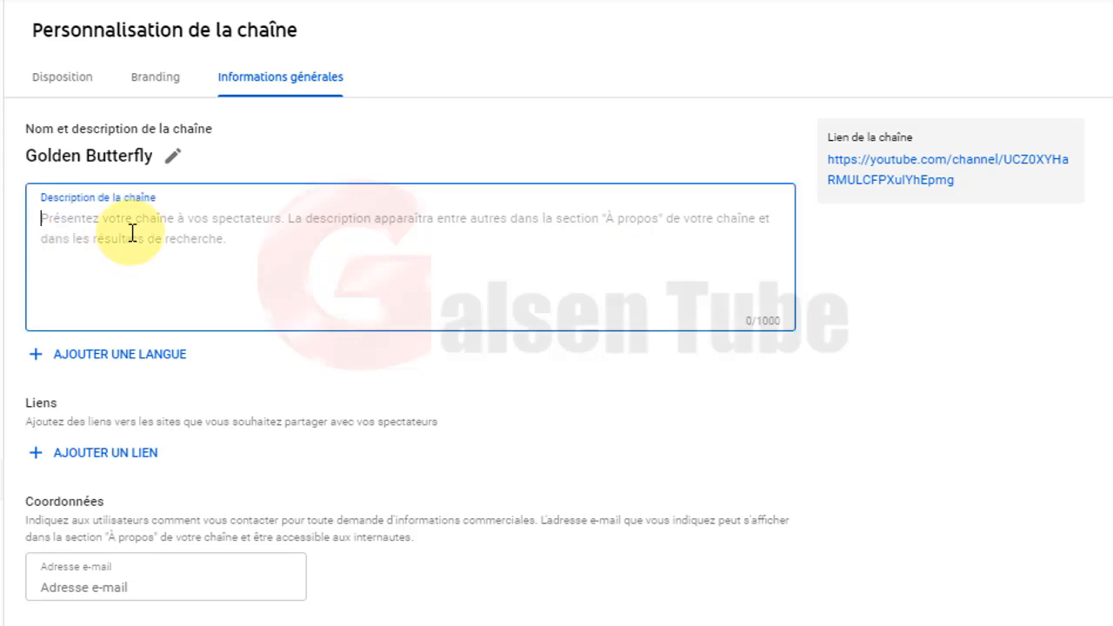
pyautogui.rightClick(132, 233)
pyautogui.click(241, 398)
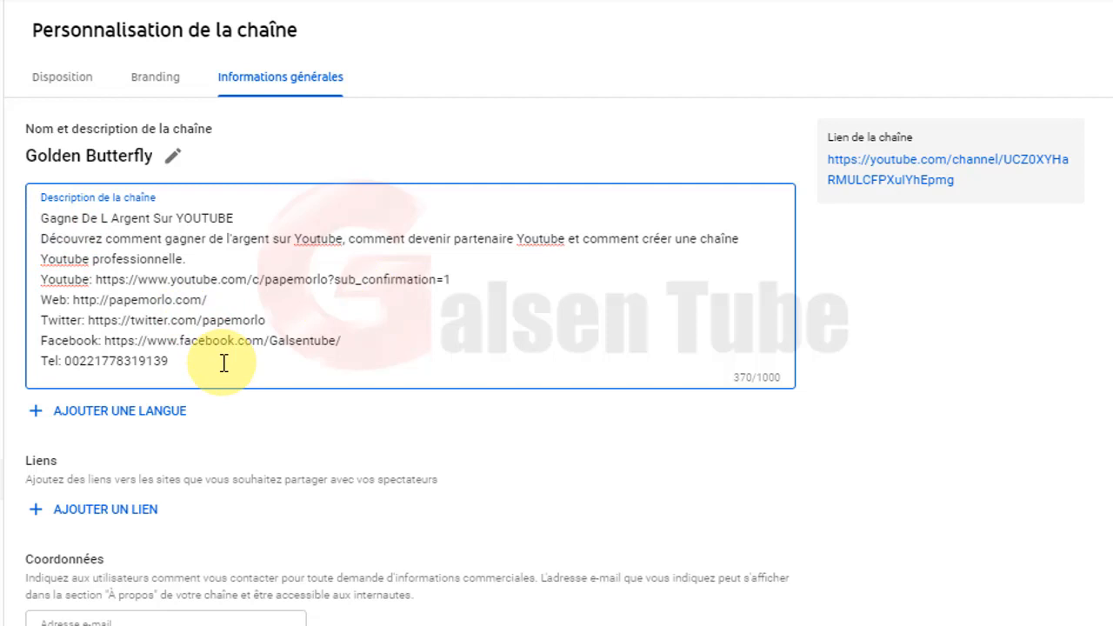
pyautogui.click(155, 443)
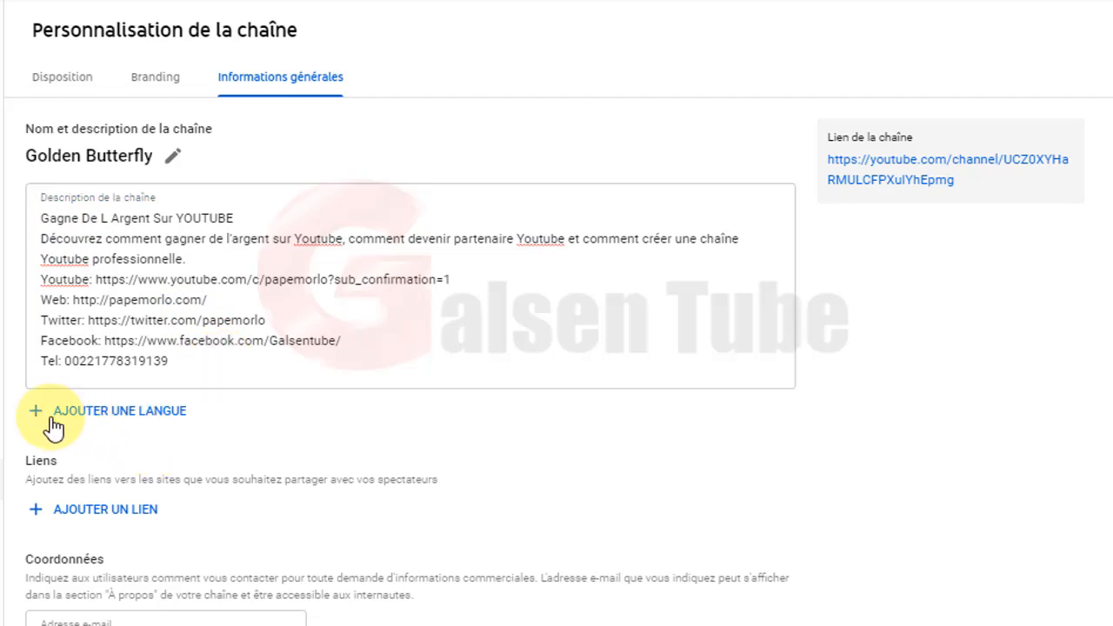
# Start a channel translation with Français as the source language, then cancel it without saving.
pyautogui.click(113, 422)
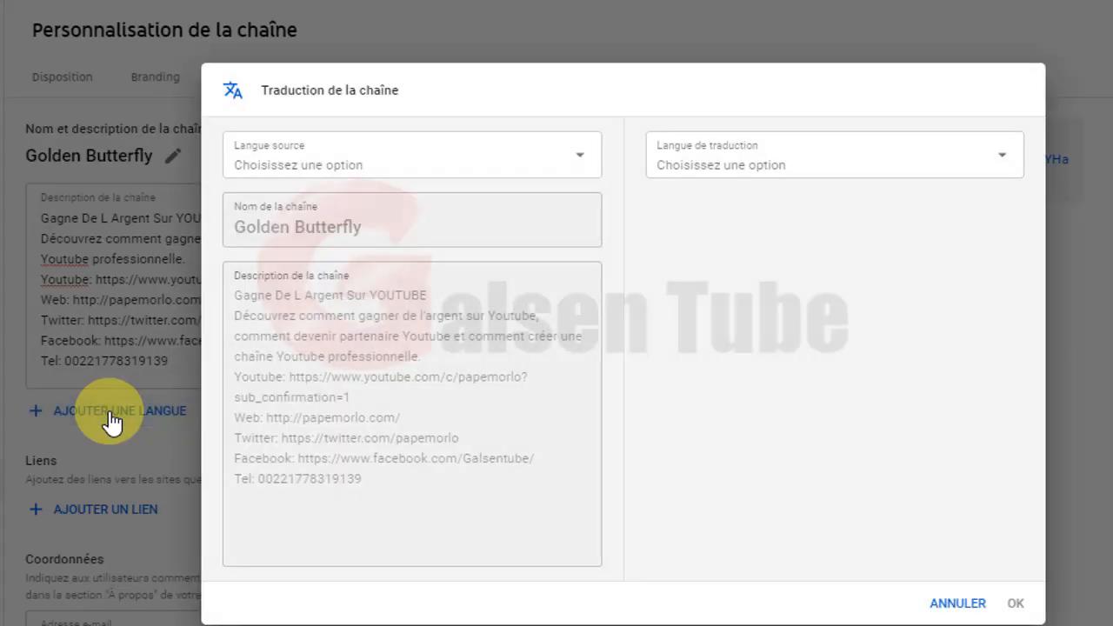
pyautogui.click(567, 173)
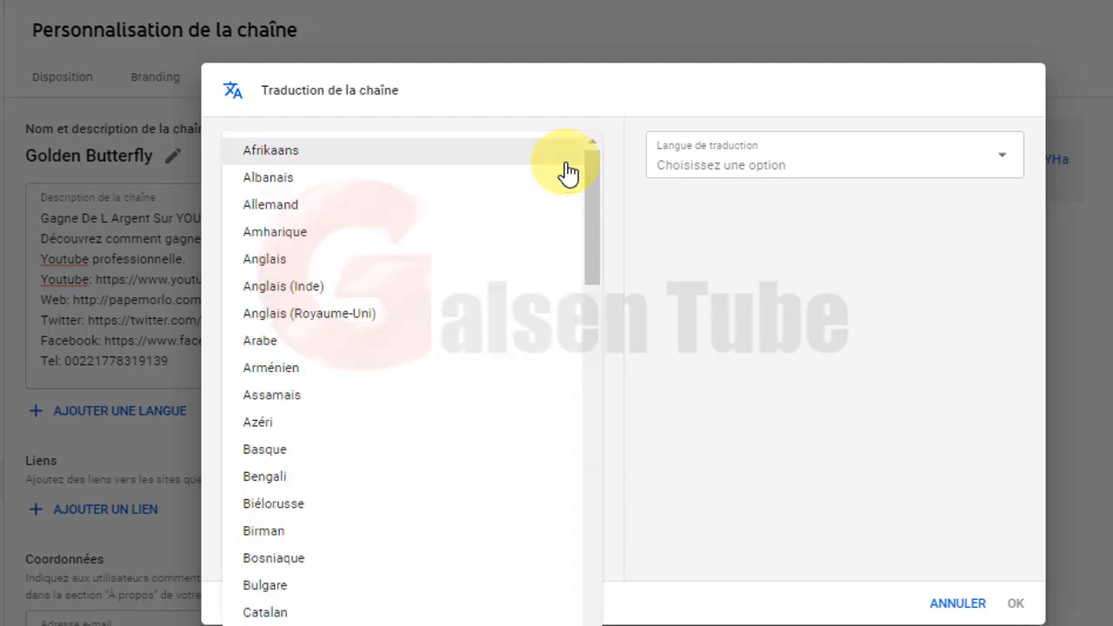
pyautogui.scroll(-15, 528, 310)
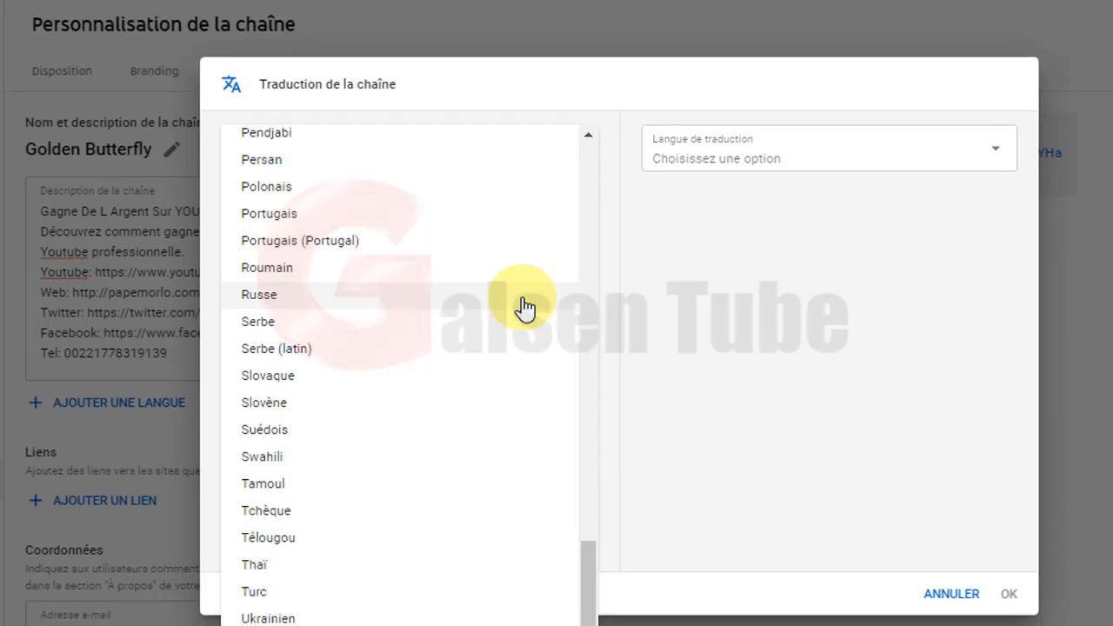
pyautogui.scroll(15, 526, 309)
pyautogui.scroll(4, 496, 247)
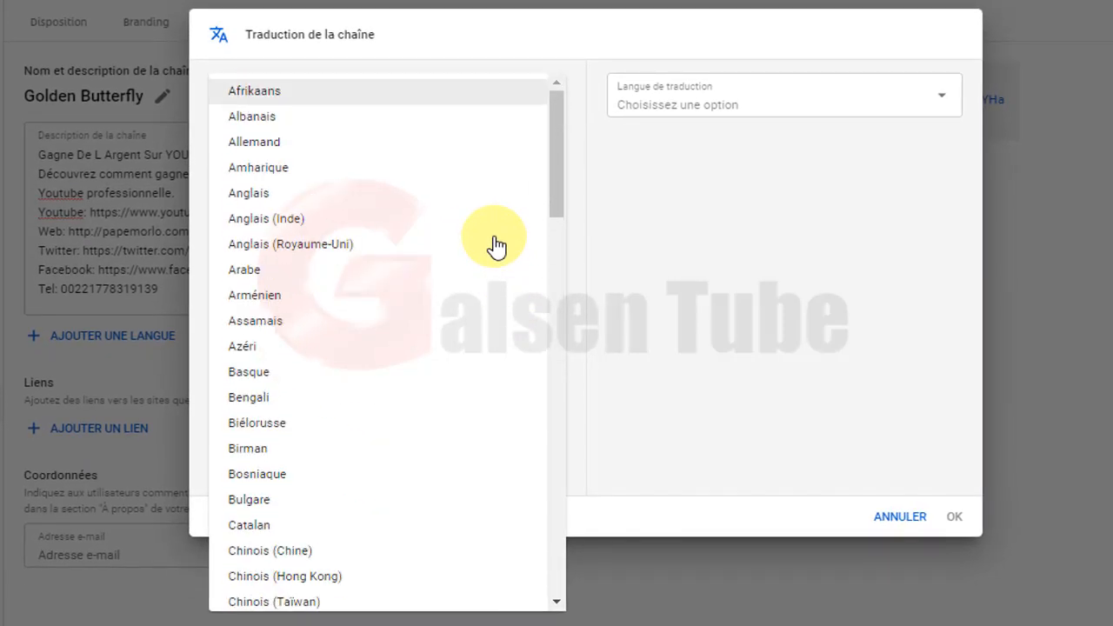
pyautogui.scroll(-6, 496, 247)
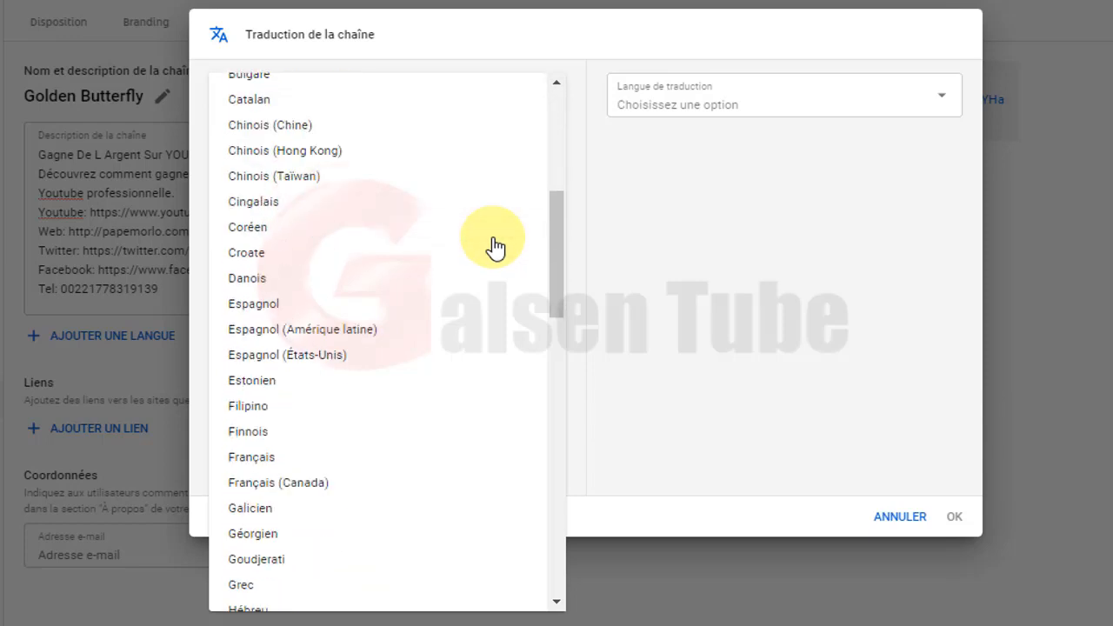
pyautogui.scroll(-3, 496, 247)
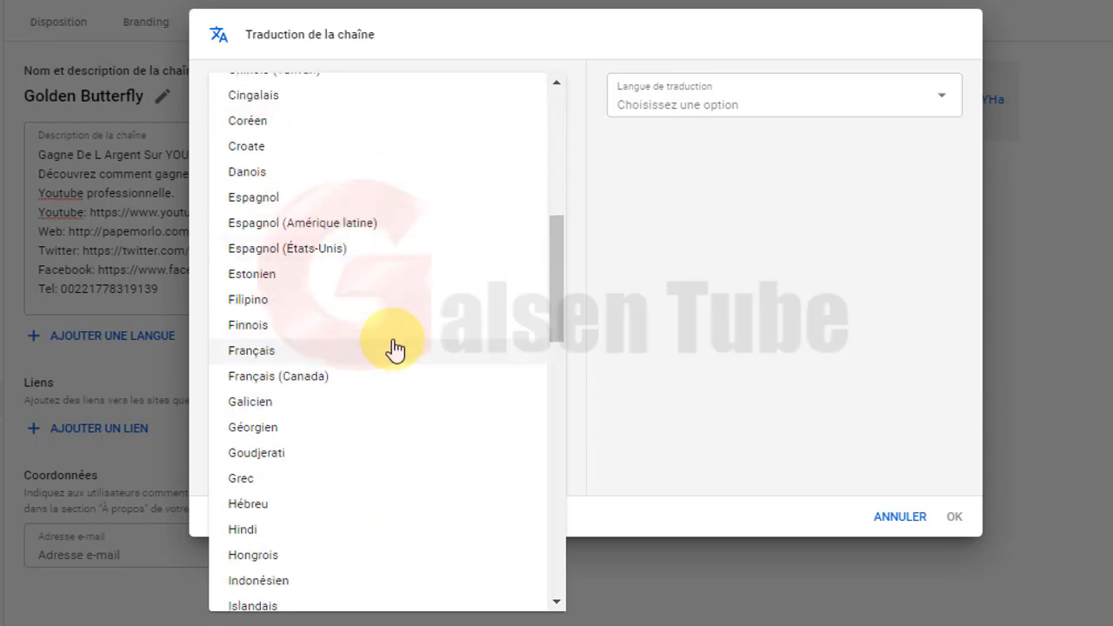
pyautogui.click(364, 355)
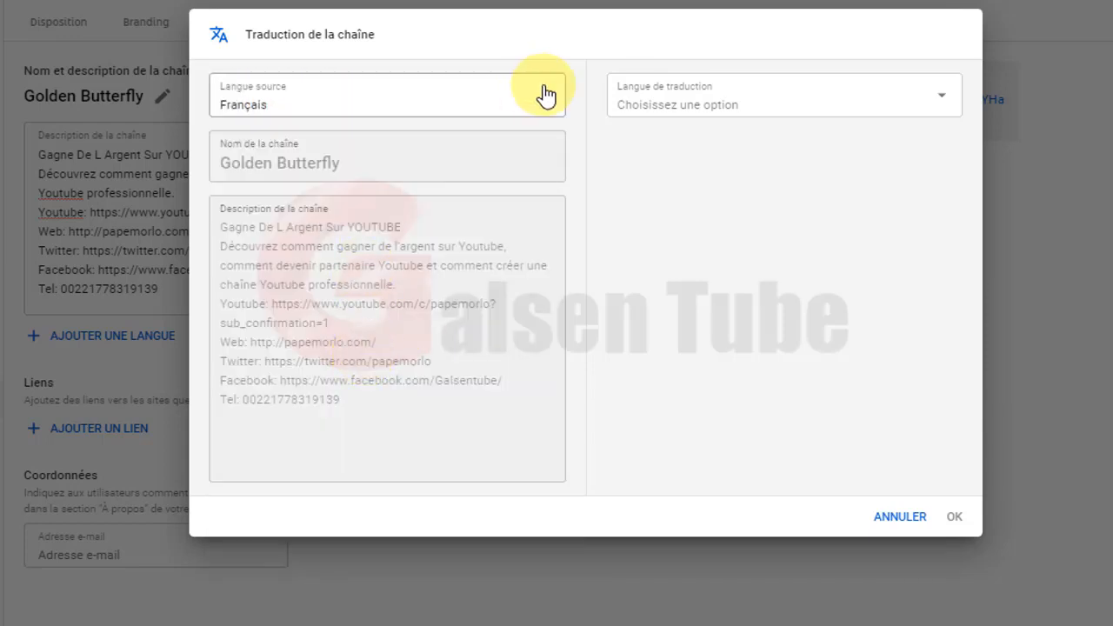
pyautogui.click(900, 519)
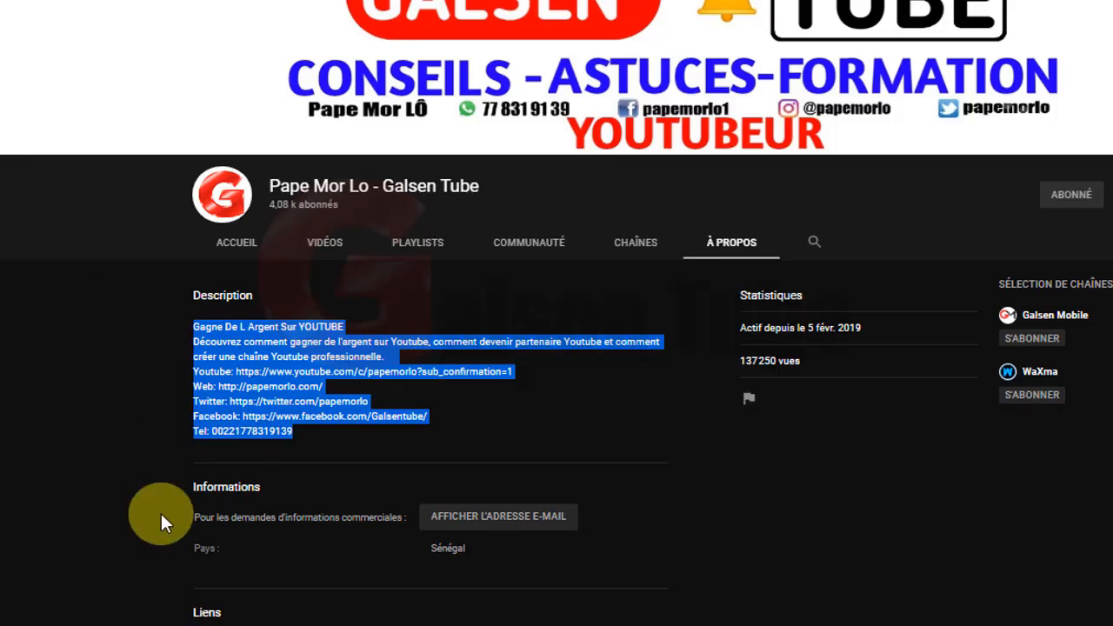
# Browse the reference channel's À propos and Accueil pages and review its Liens section.
pyautogui.click(162, 515)
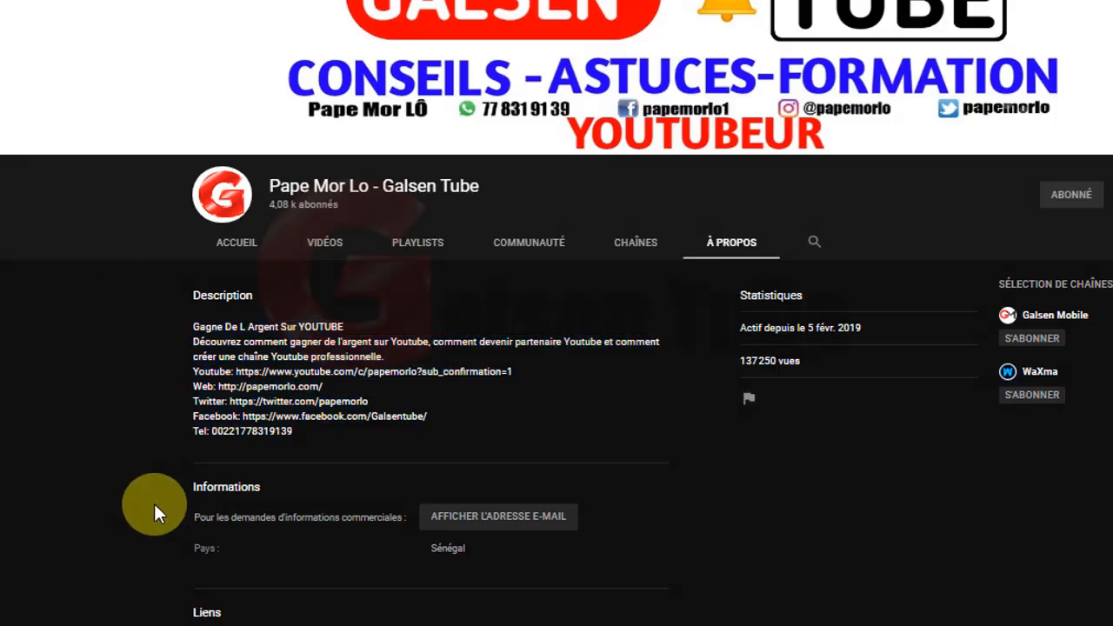
pyautogui.scroll(-1, 154, 504)
pyautogui.scroll(-2, 154, 504)
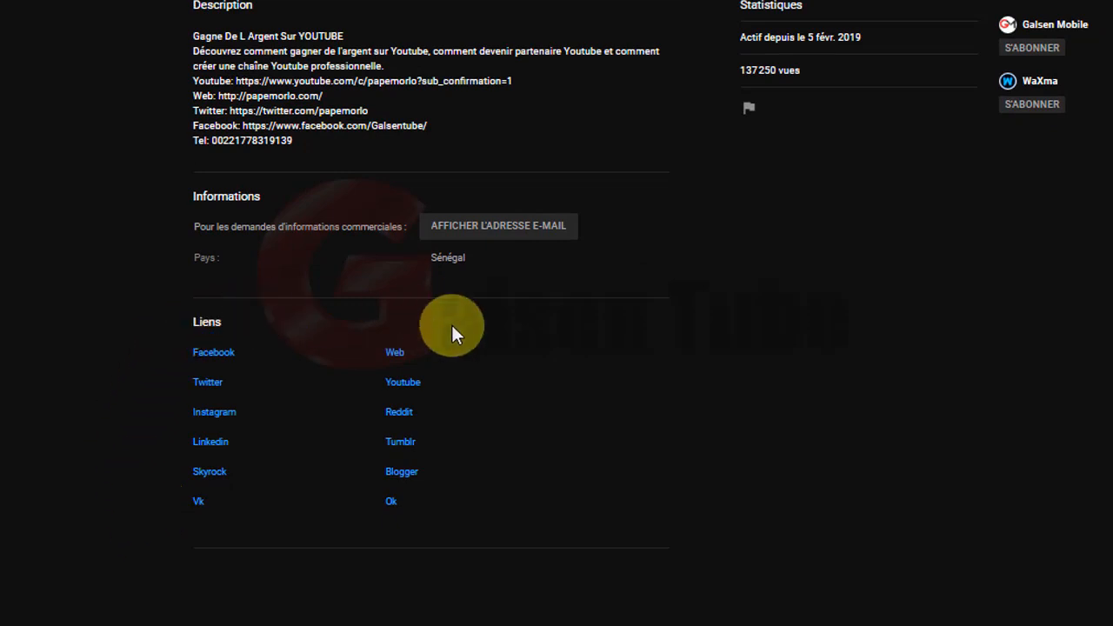
pyautogui.scroll(3, 509, 515)
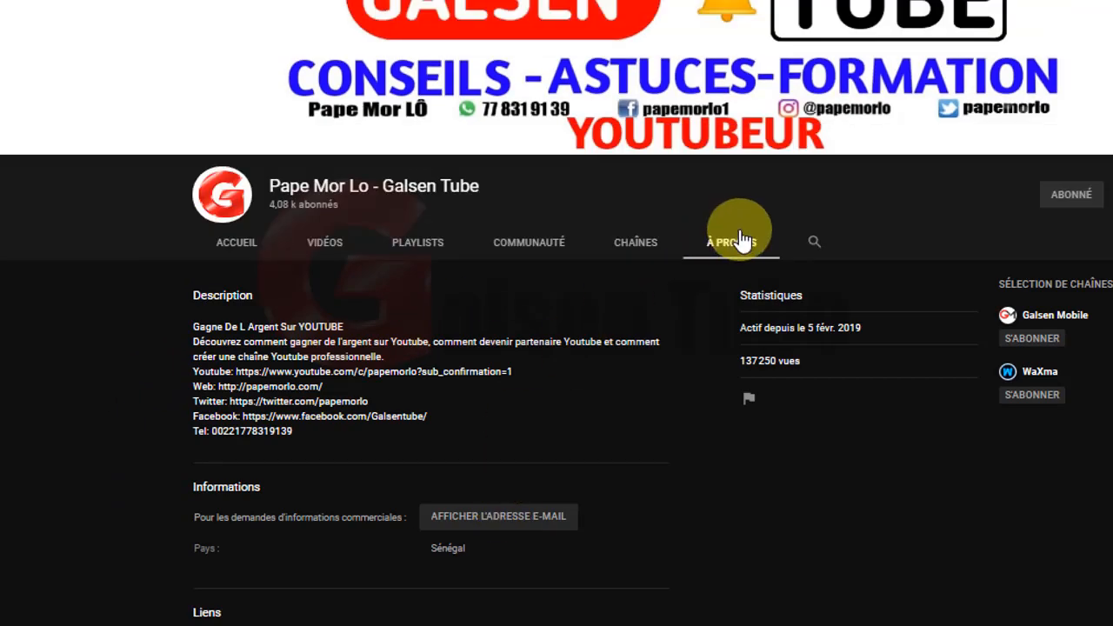
pyautogui.click(239, 247)
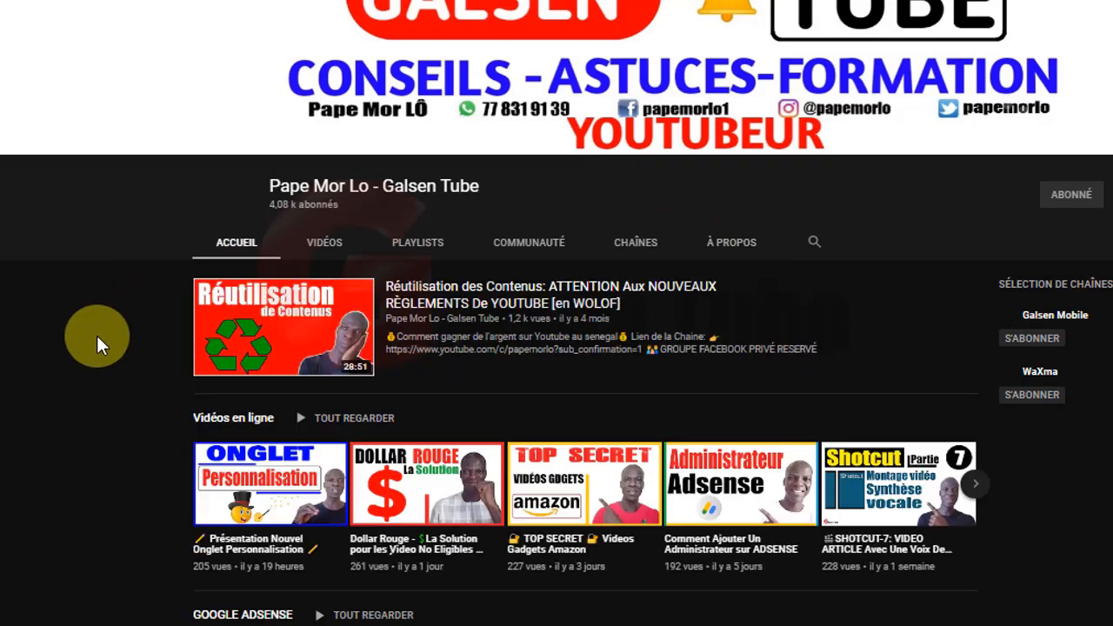
pyautogui.scroll(-2, 97, 339)
pyautogui.scroll(2, 97, 361)
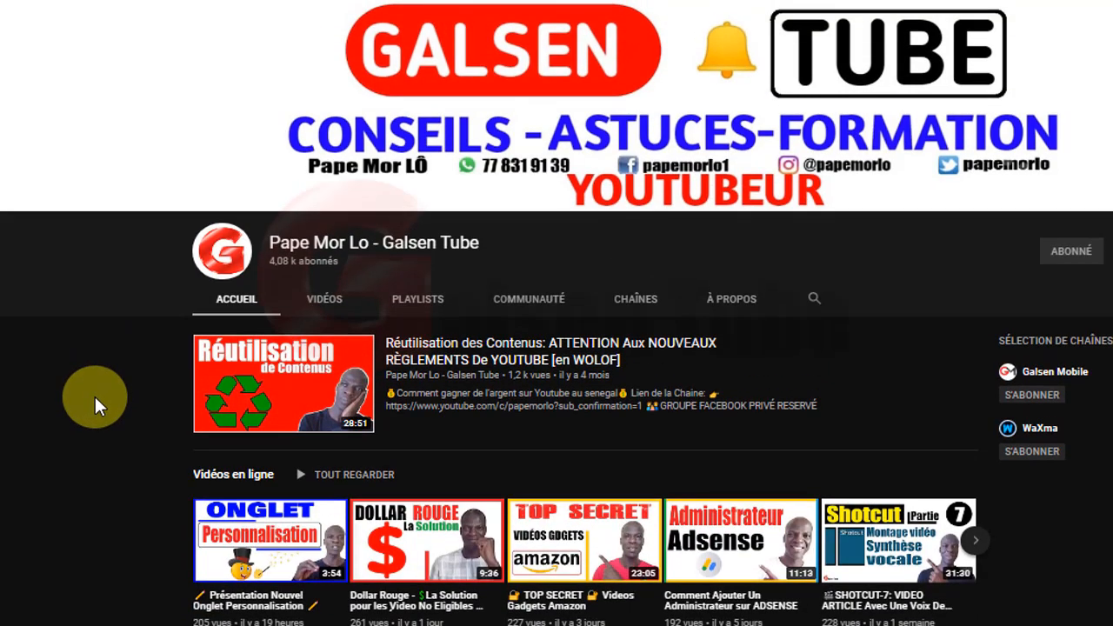
pyautogui.scroll(-2, 94, 394)
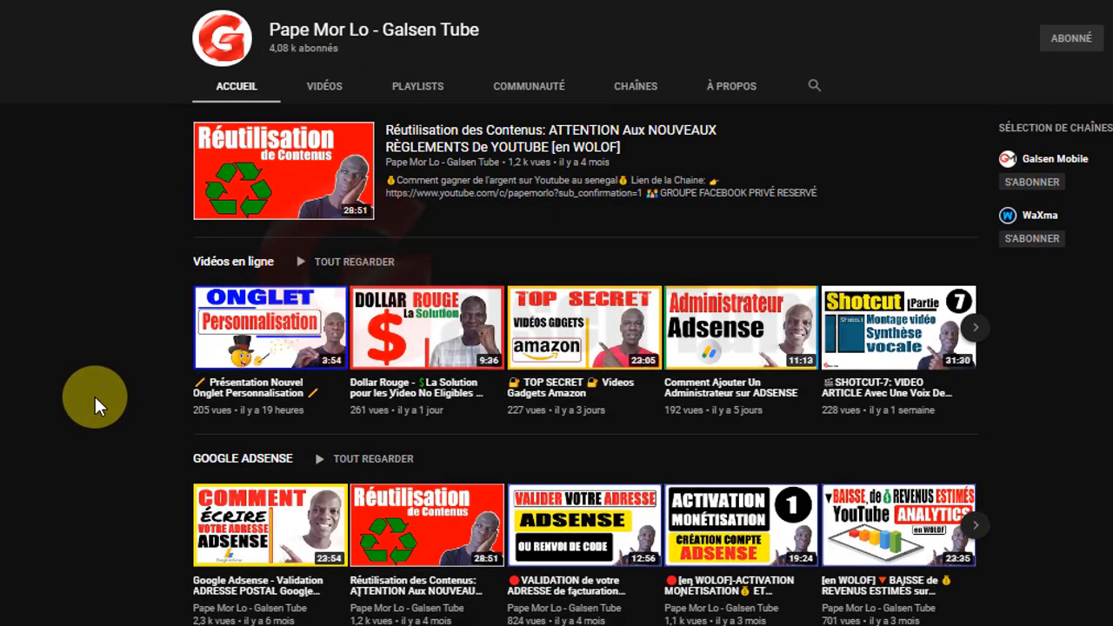
pyautogui.click(722, 106)
pyautogui.scroll(2, 157, 355)
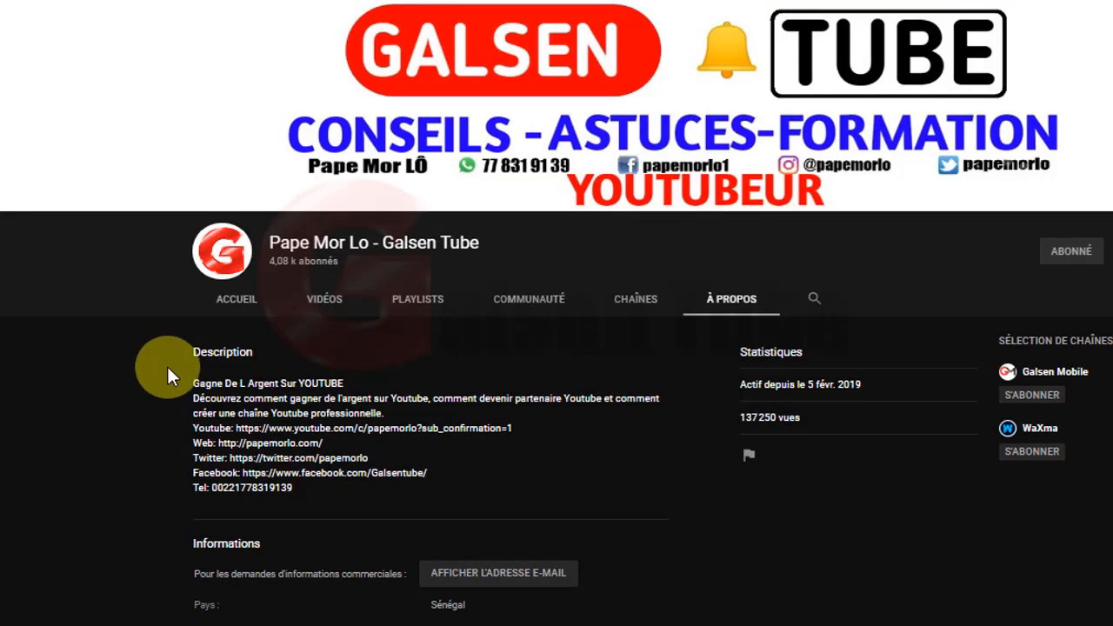
pyautogui.scroll(-2, 173, 450)
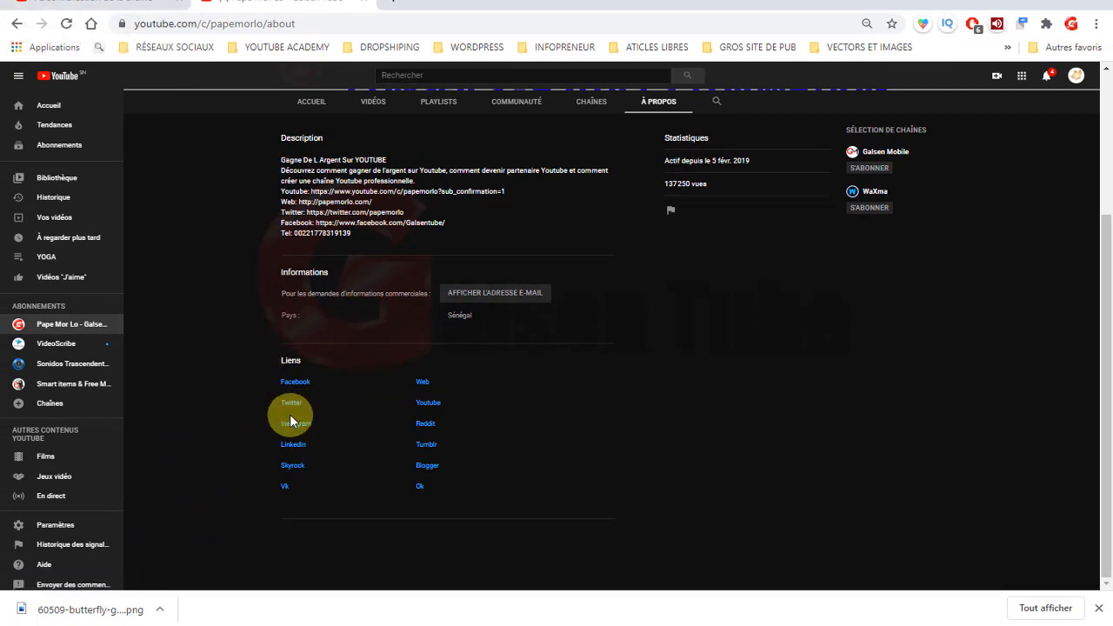
pyautogui.click(125, 2)
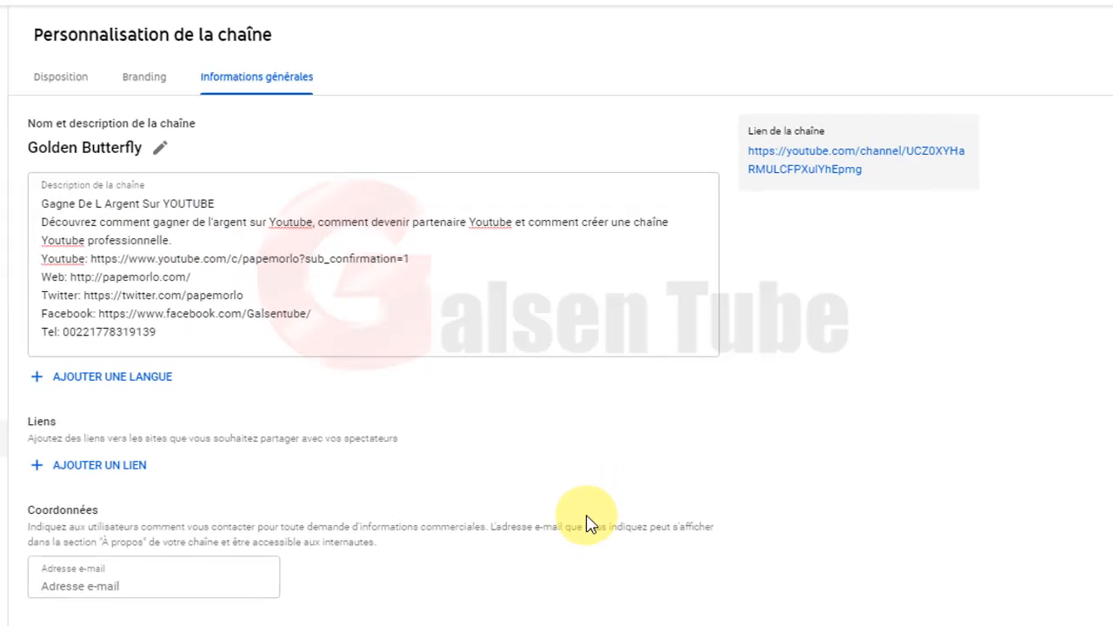
# Add Facebook and Tweeter channel links, pasting each URL copied from the description.
pyautogui.click(91, 478)
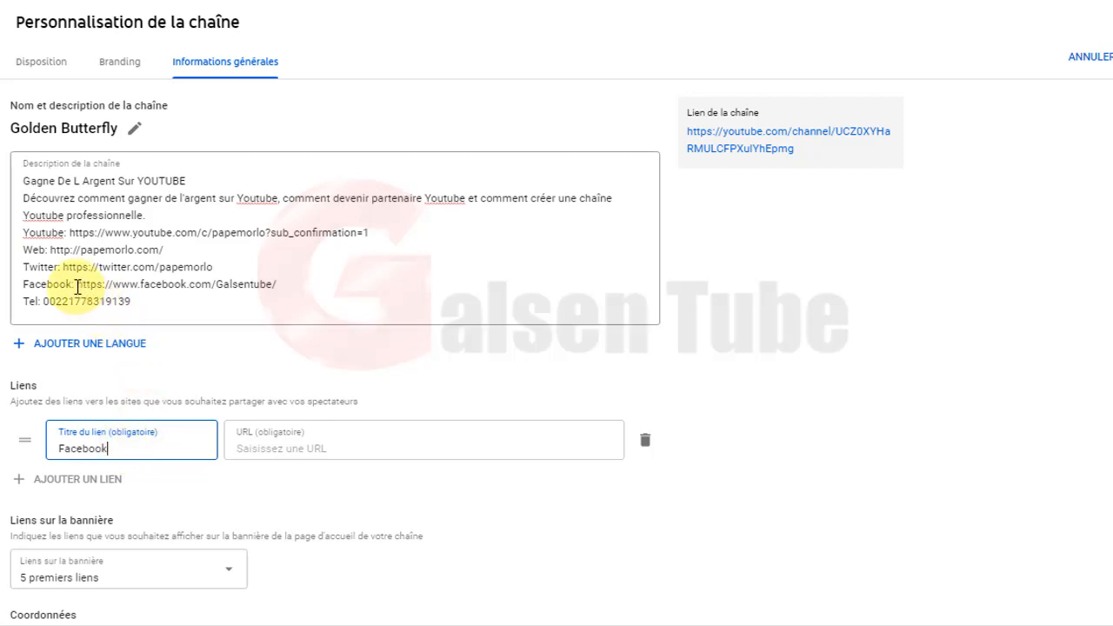
pyautogui.moveTo(77, 284); pyautogui.dragTo(271, 284)
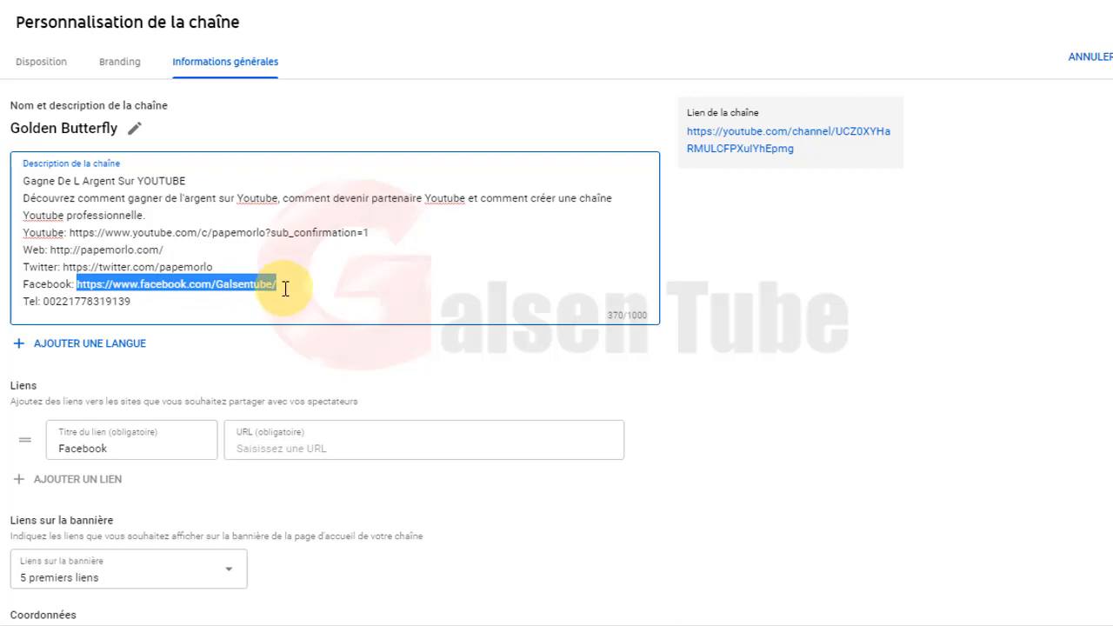
pyautogui.click(267, 446)
pyautogui.hotkey('ctrl', 'v')
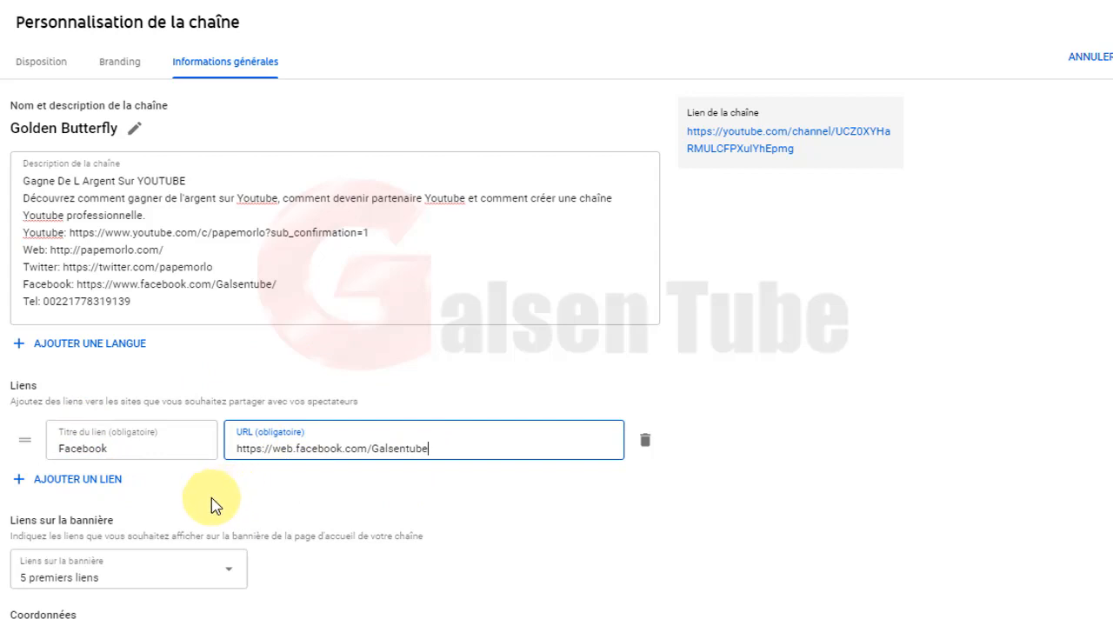
pyautogui.click(63, 479)
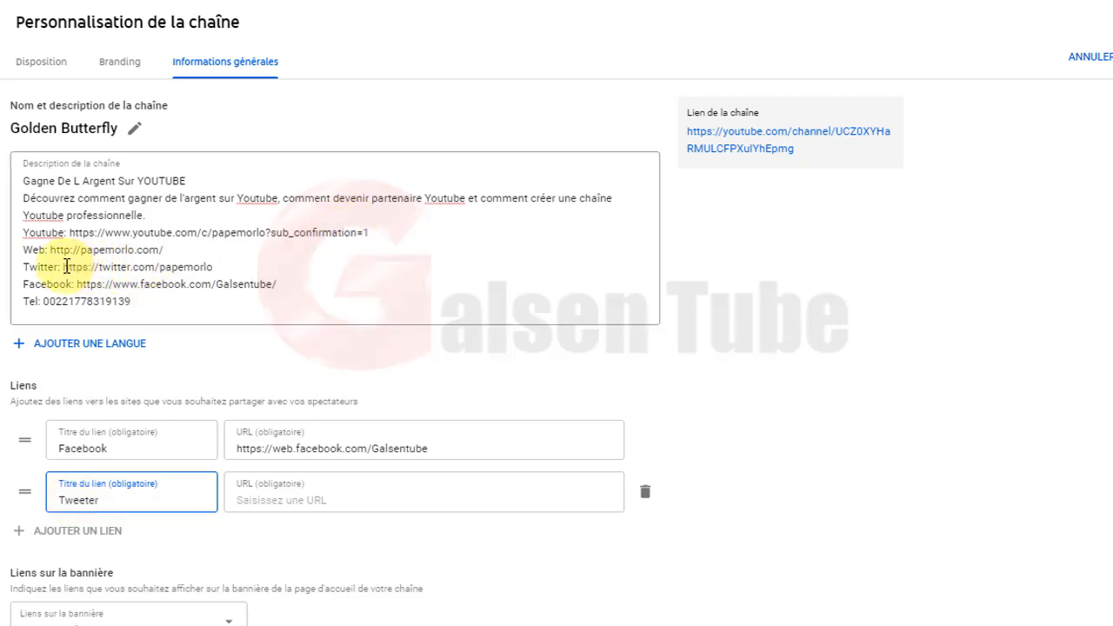
pyautogui.moveTo(62, 267); pyautogui.dragTo(218, 266)
pyautogui.hotkey('ctrl', 'c')
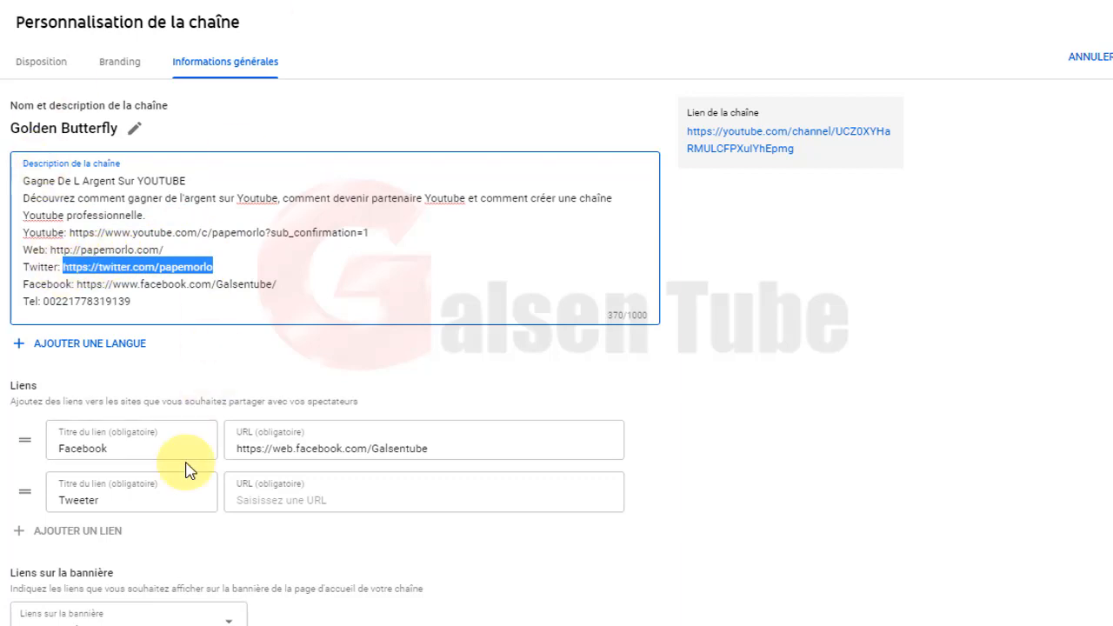
pyautogui.click(295, 498)
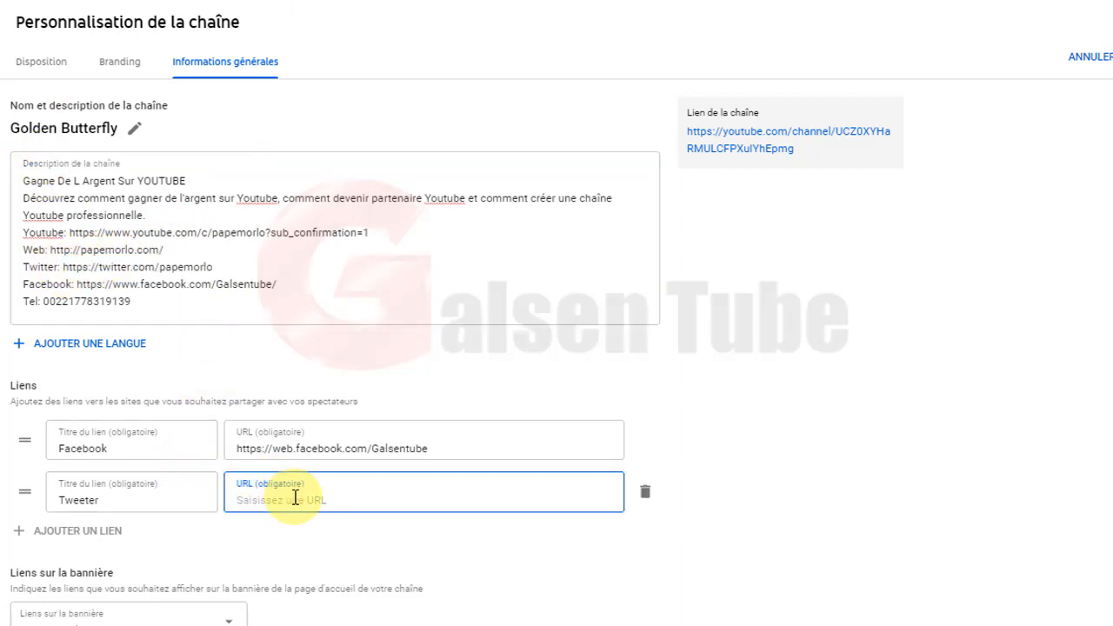
pyautogui.hotkey('ctrl', 'v')
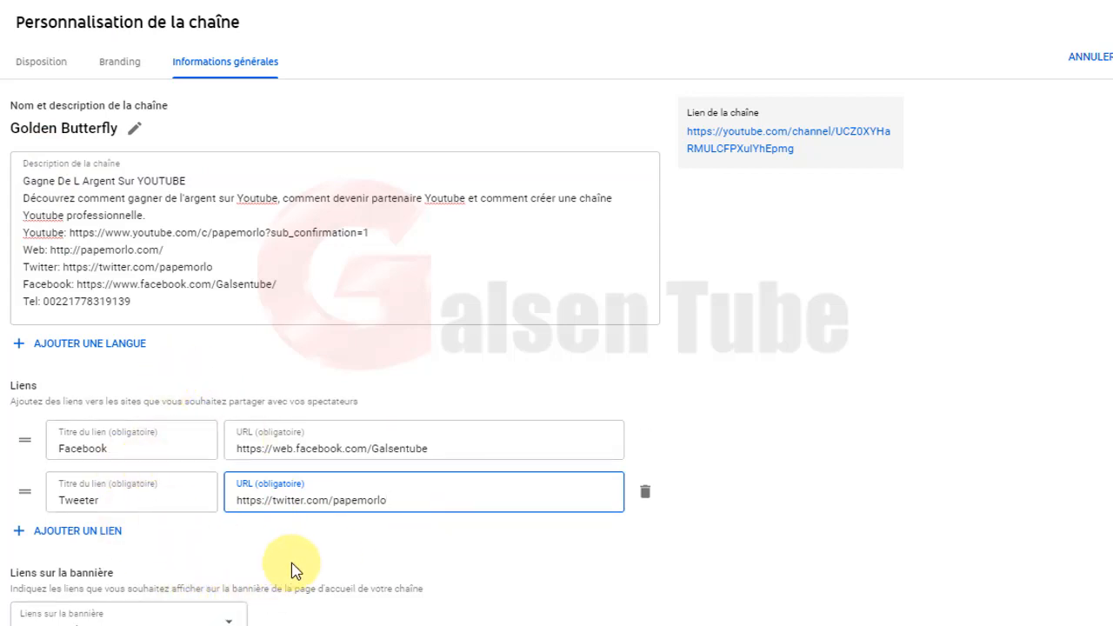
pyautogui.scroll(-1, 292, 570)
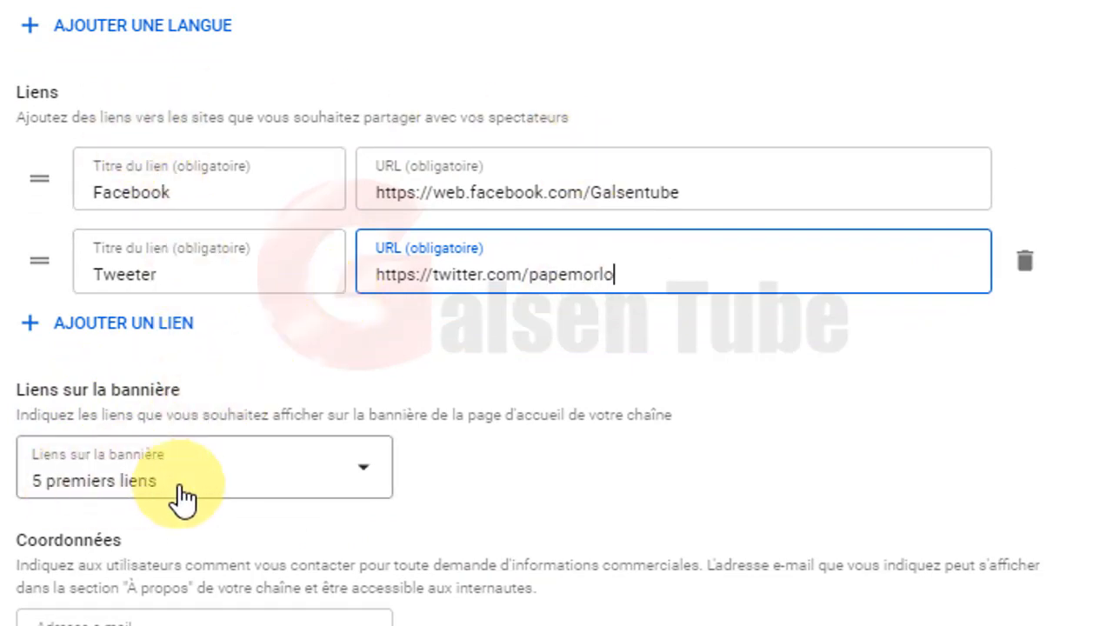
# Set the banner links option to '2 premiers liens'.
pyautogui.click(369, 476)
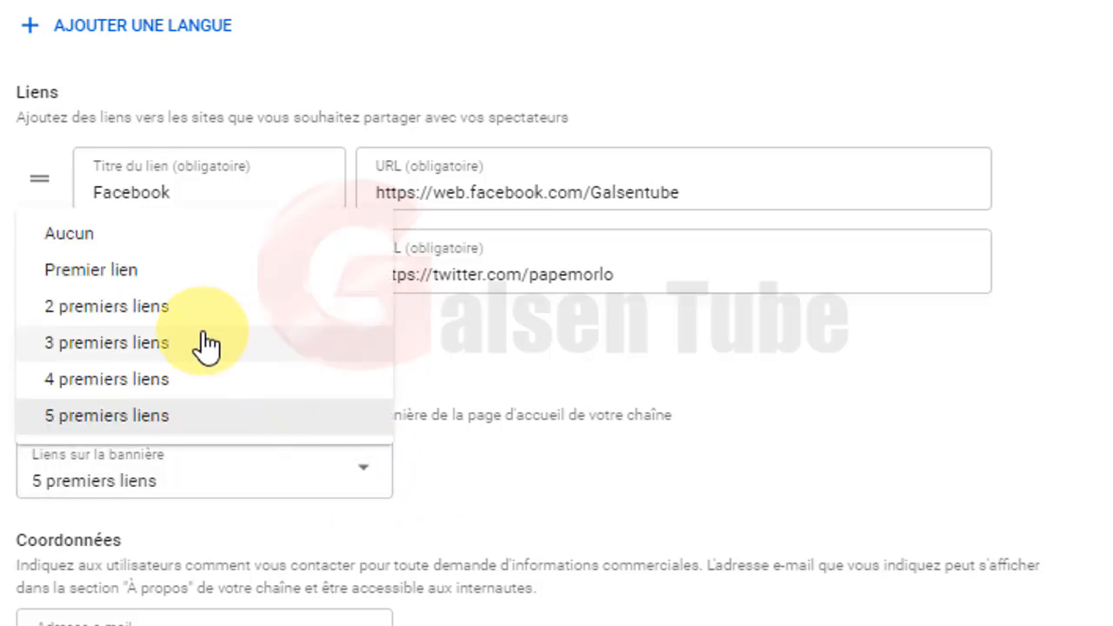
pyautogui.click(102, 313)
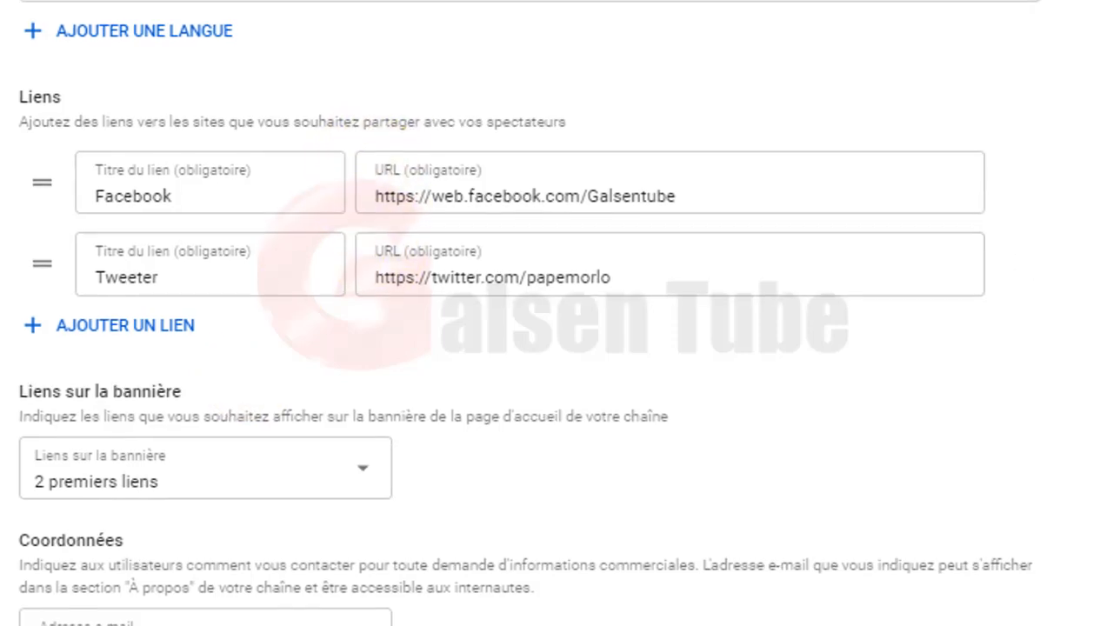
pyautogui.click(288, 7)
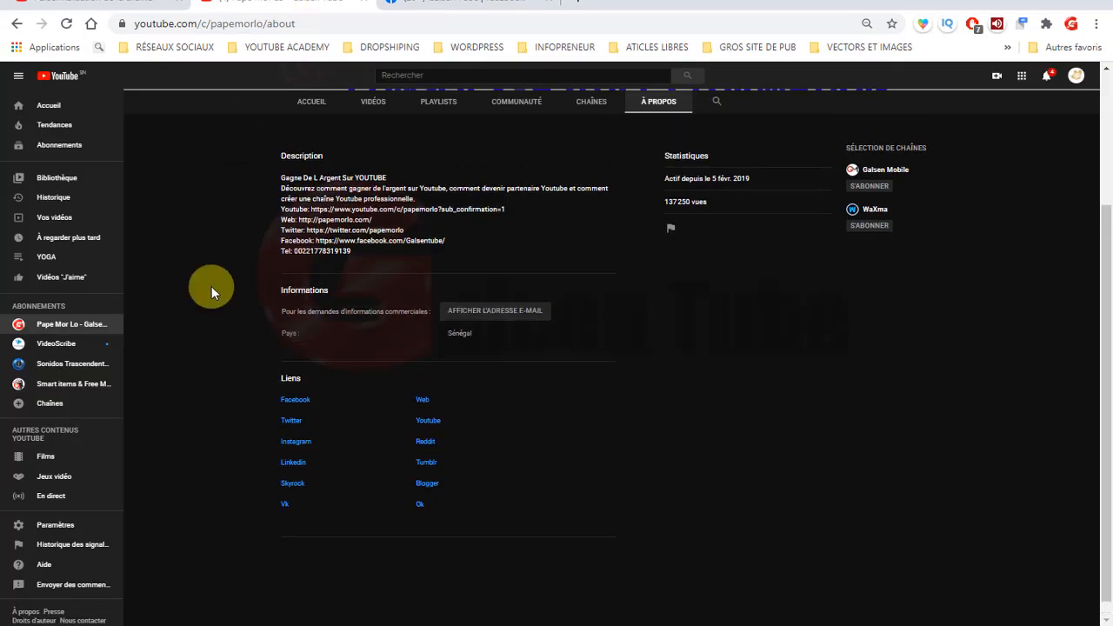
pyautogui.scroll(3, 212, 287)
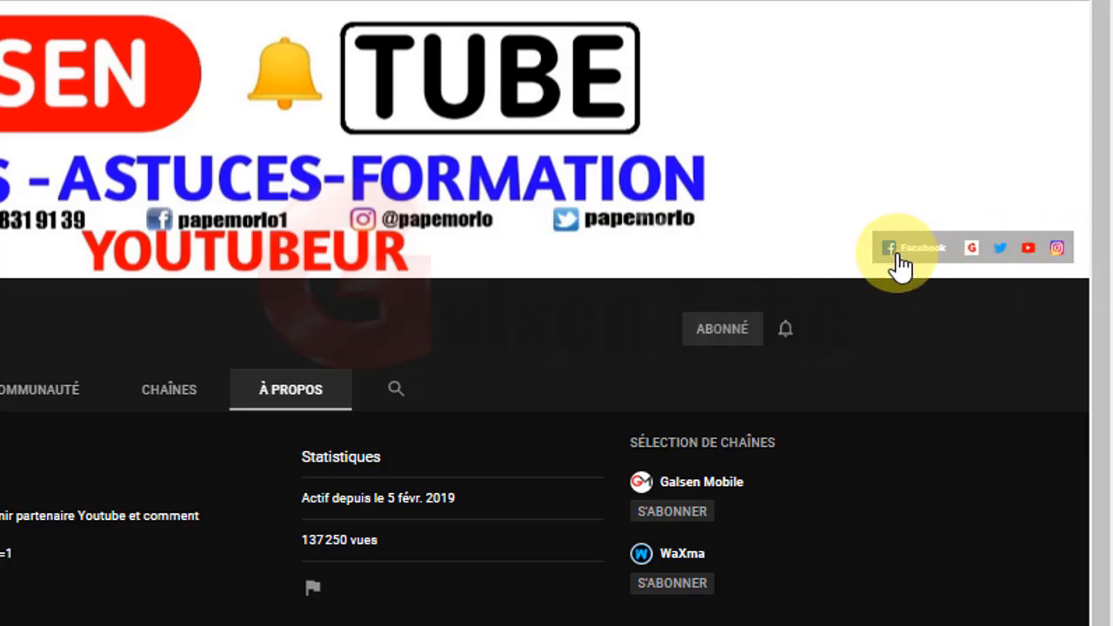
pyautogui.scroll(-5, 885, 426)
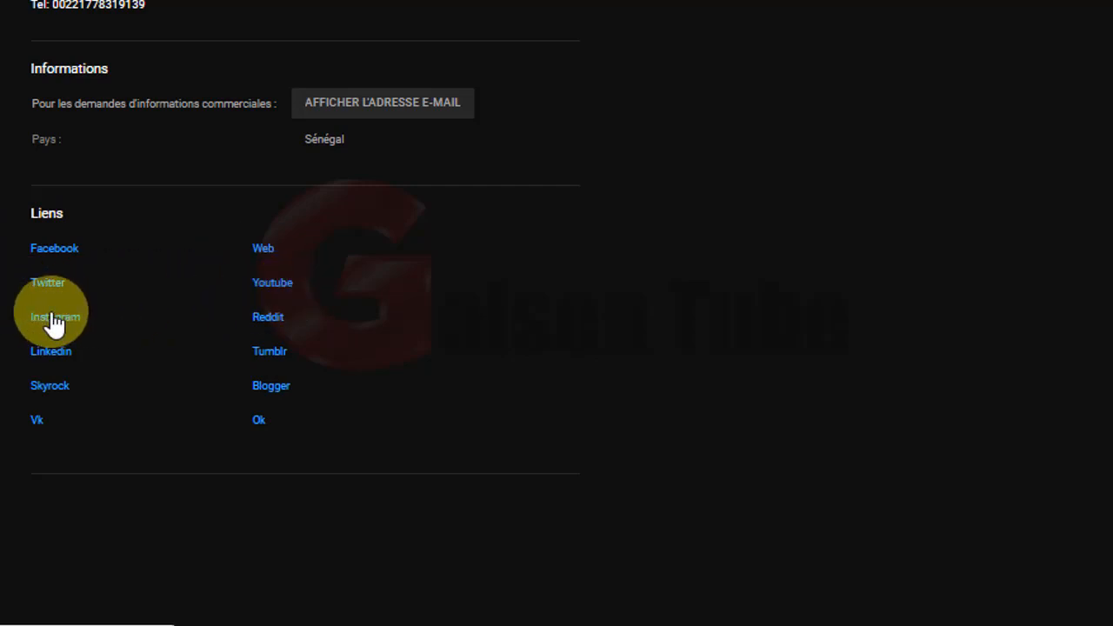
pyautogui.scroll(2, 1, 100)
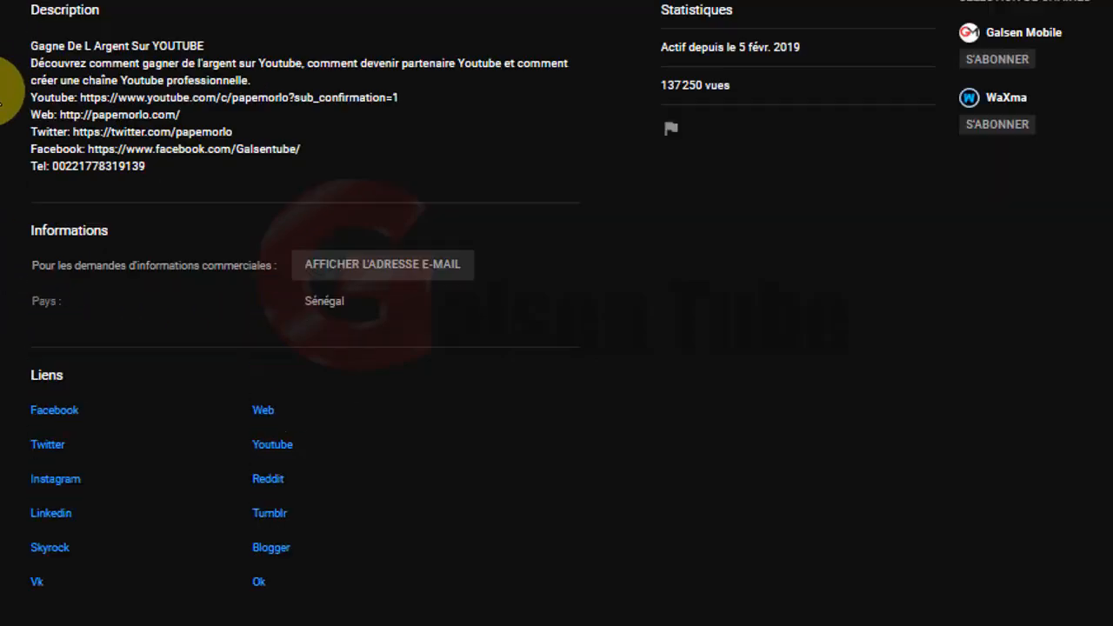
pyautogui.scroll(3, 2, 100)
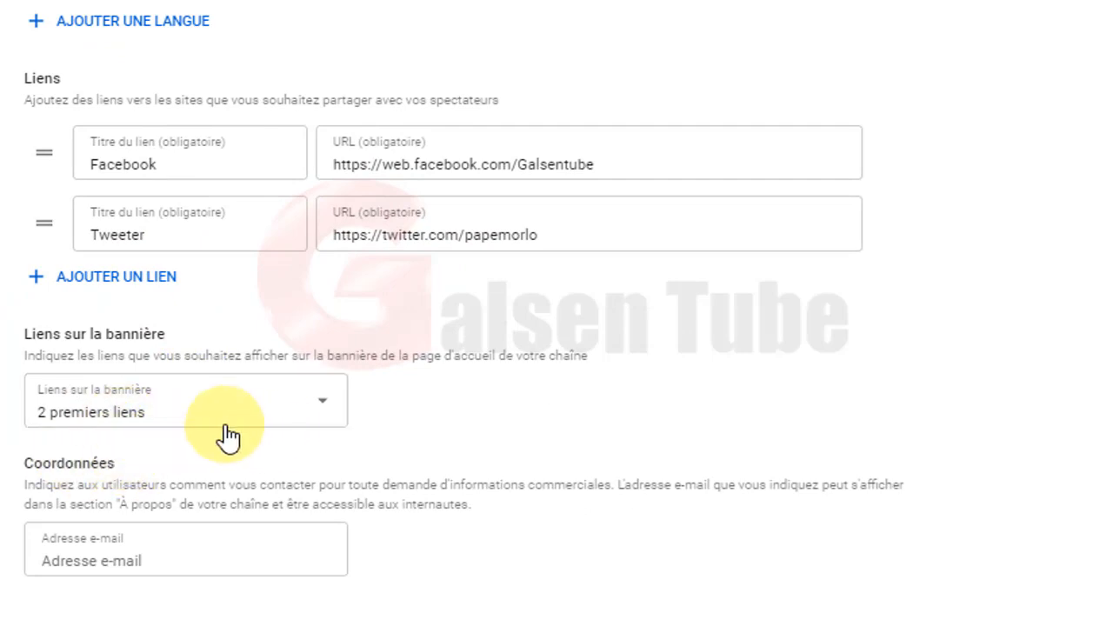
pyautogui.click(322, 407)
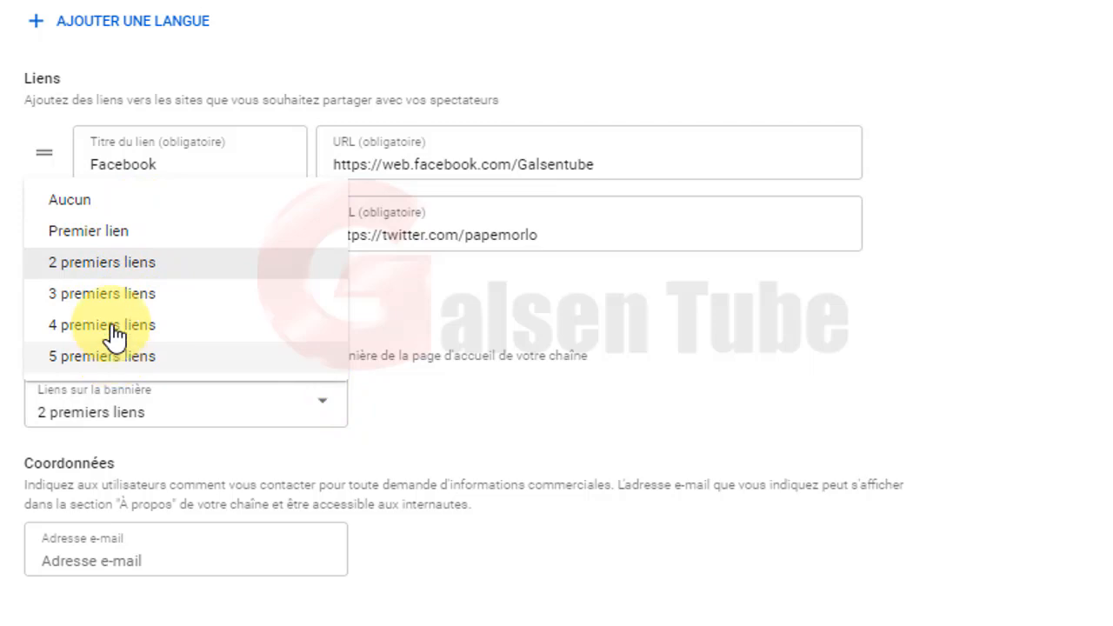
pyautogui.click(110, 275)
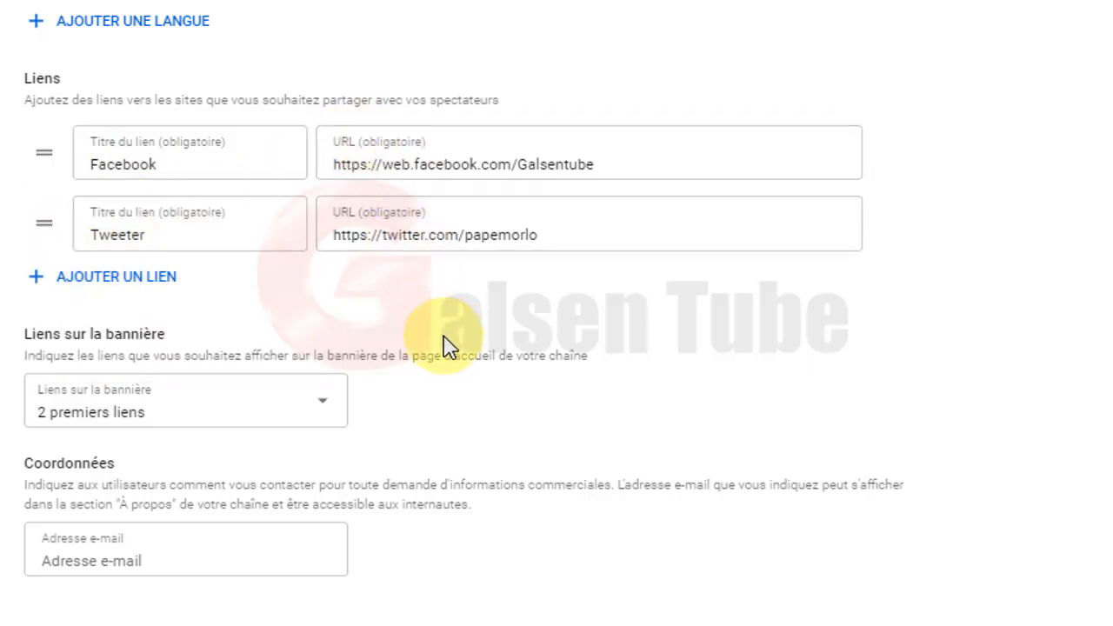
# Fill the Coordonnées e-mail field with the saved contact address from browser autofill.
pyautogui.click(171, 560)
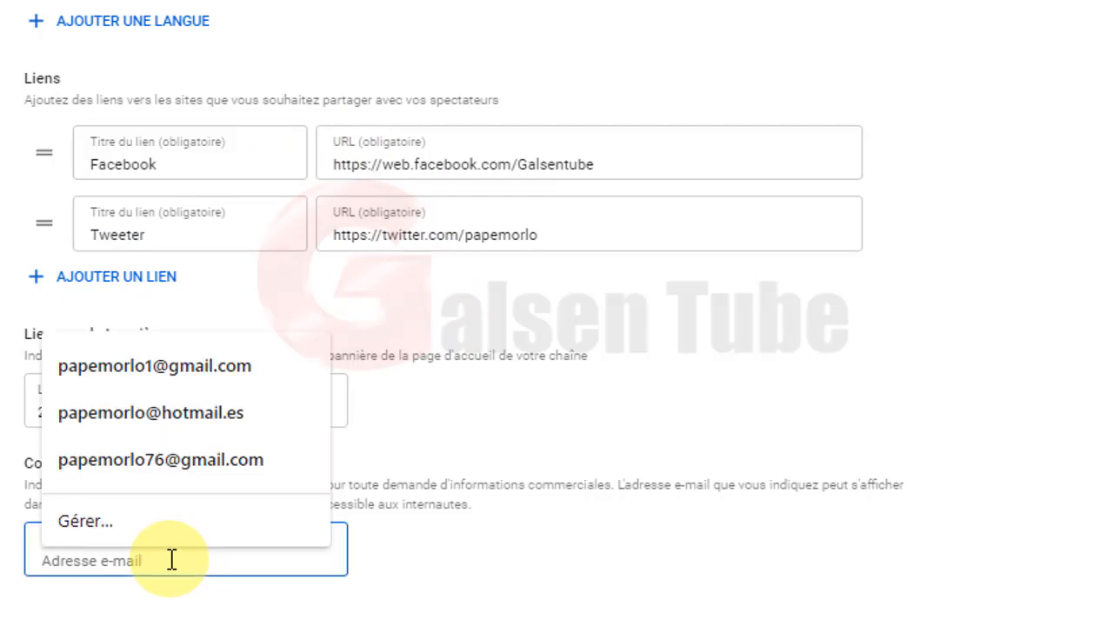
pyautogui.click(174, 367)
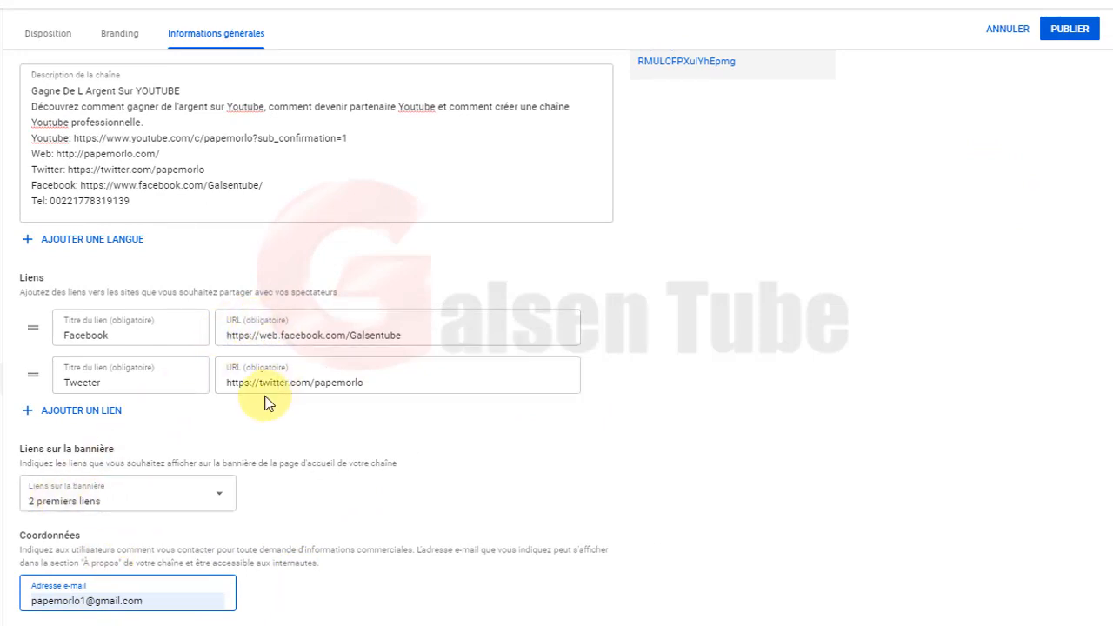
# Review the Branding settings, then go back to the Disposition tab's five homepage sections.
pyautogui.scroll(1, 265, 416)
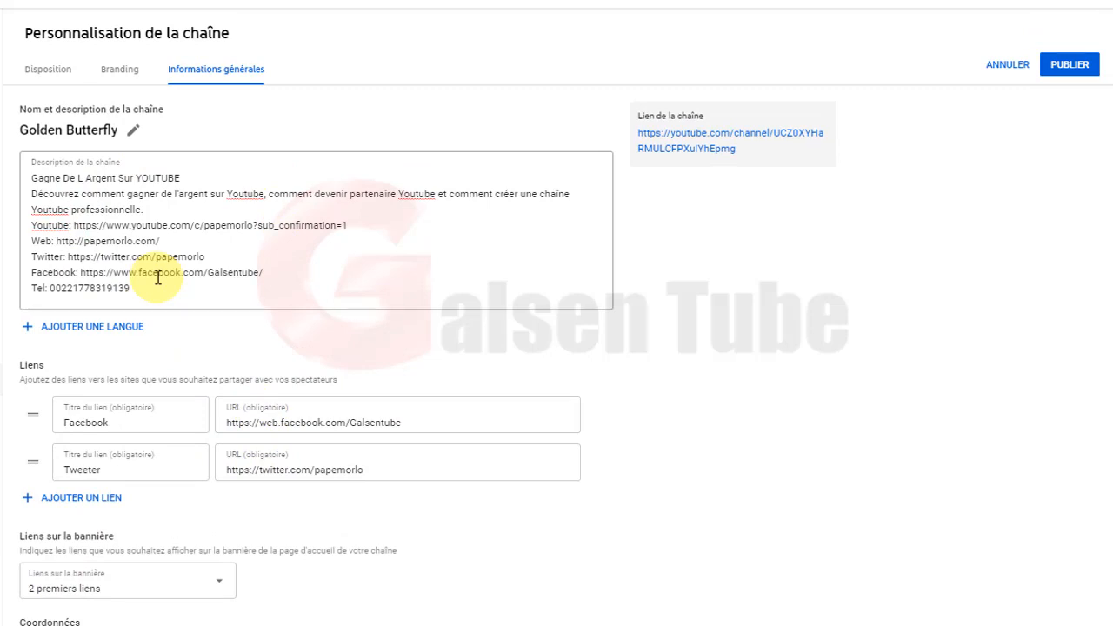
pyautogui.click(122, 69)
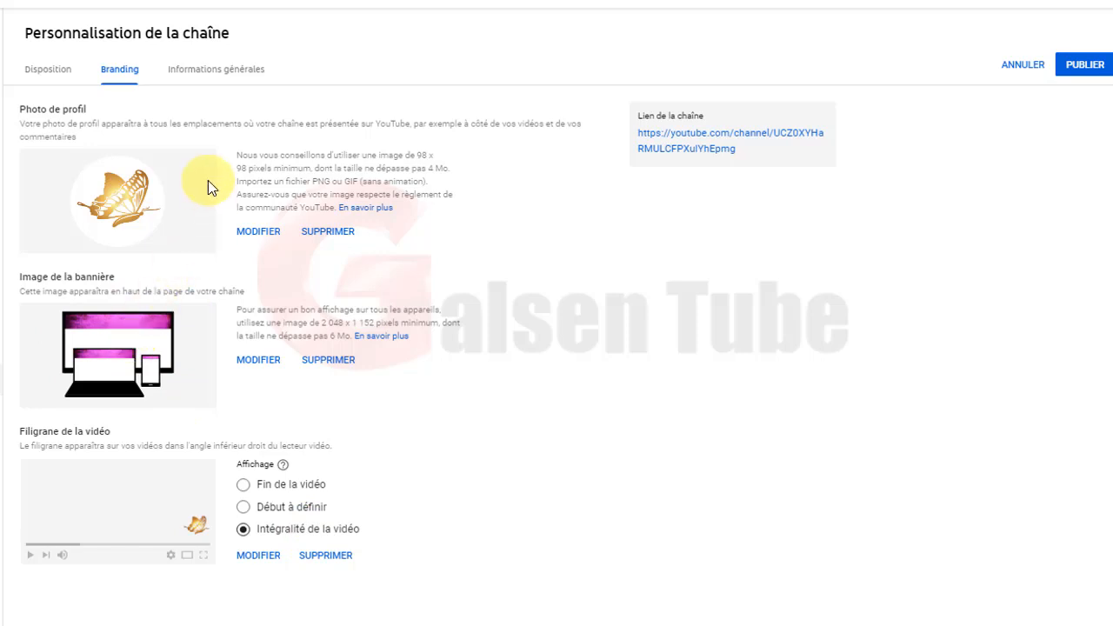
pyautogui.click(54, 75)
pyautogui.scroll(-3, 277, 445)
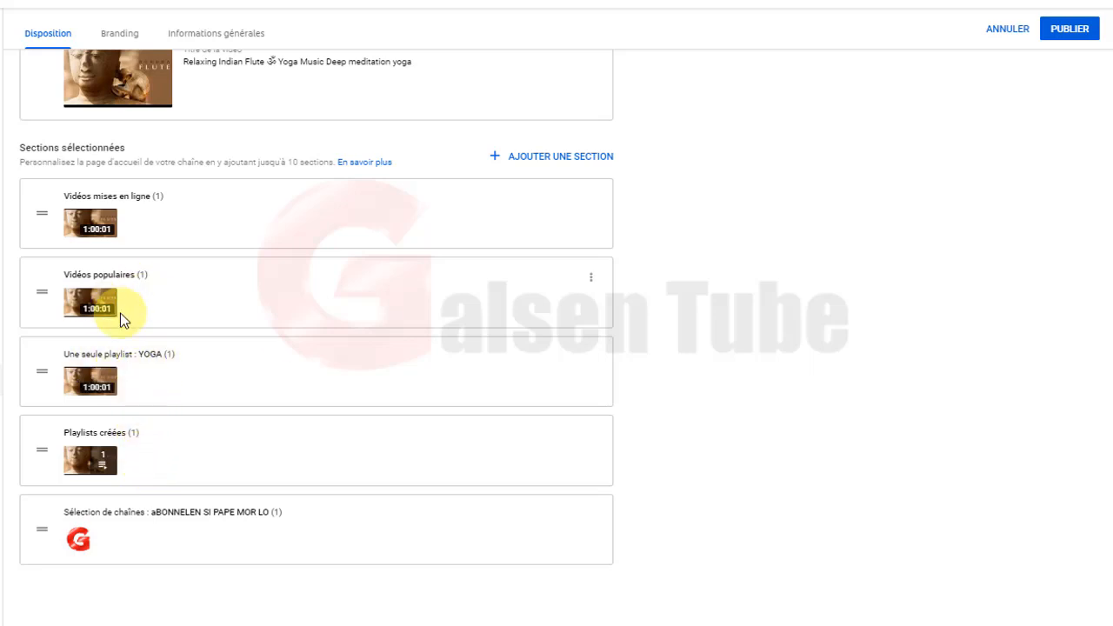
pyautogui.scroll(1, 173, 294)
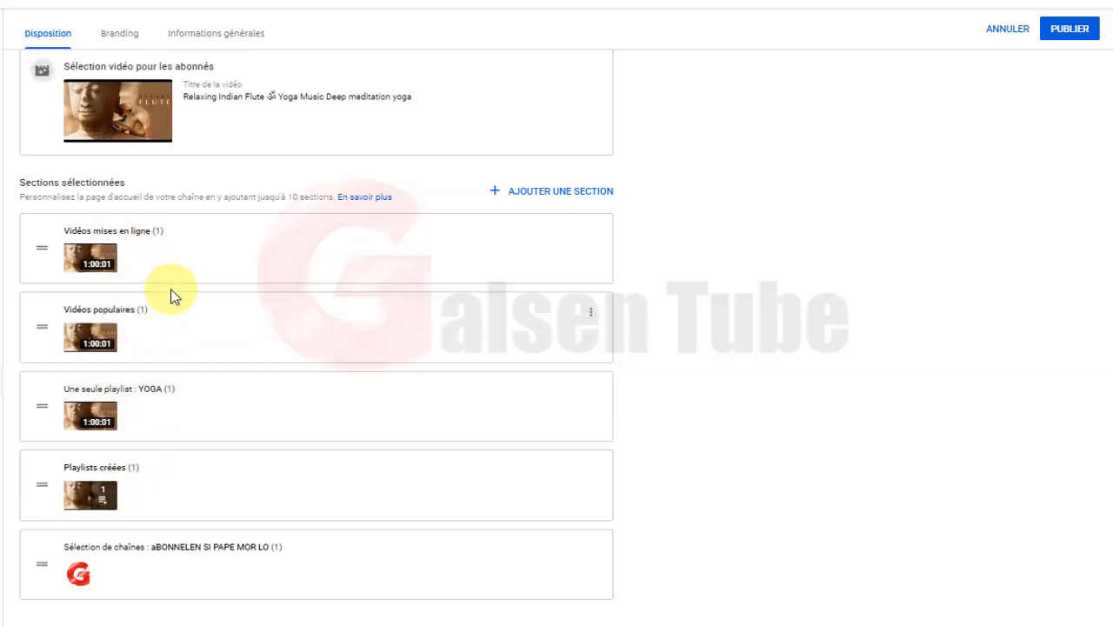
pyautogui.scroll(3, 171, 295)
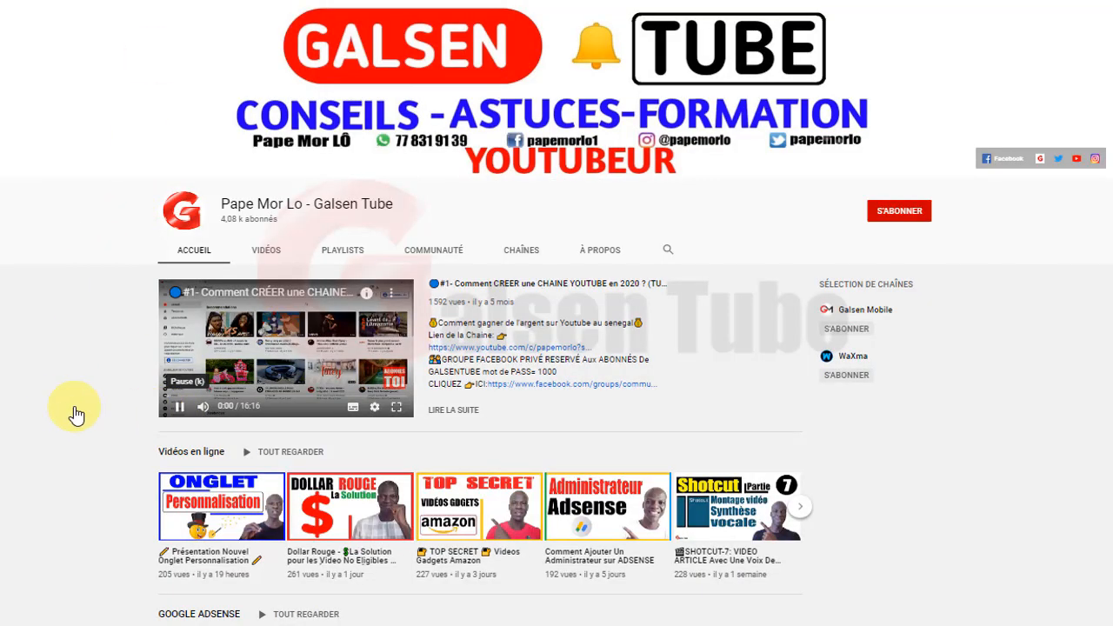
# Pause the featured trailer video on the reference channel's homepage.
pyautogui.click(179, 406)
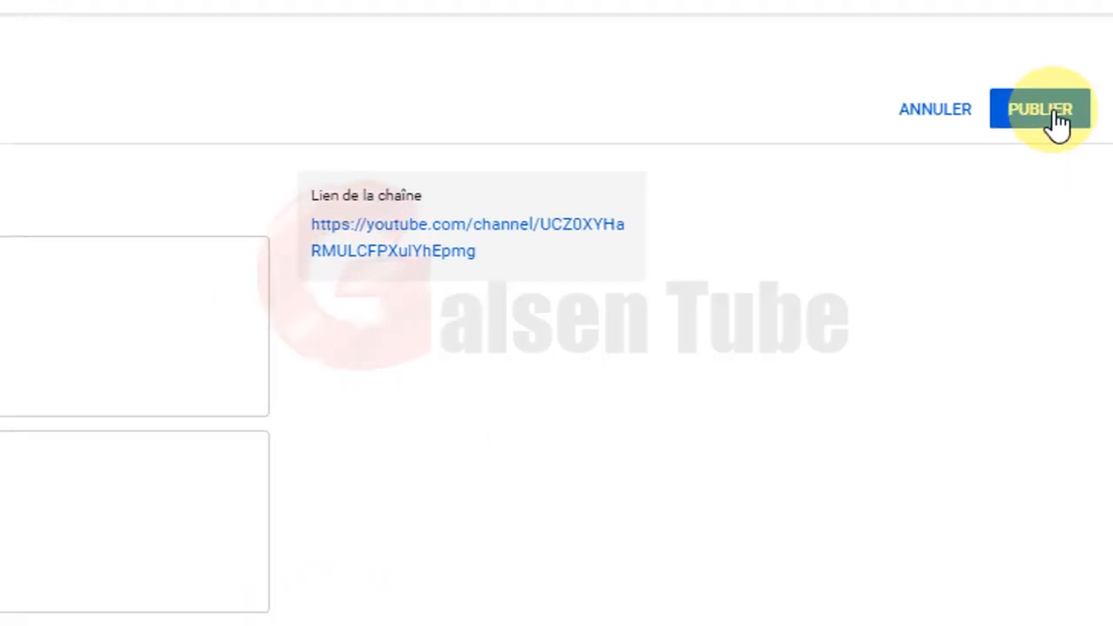
# Publish the Personnalisation de la chaîne changes with PUBLIER.
pyautogui.click(1042, 126)
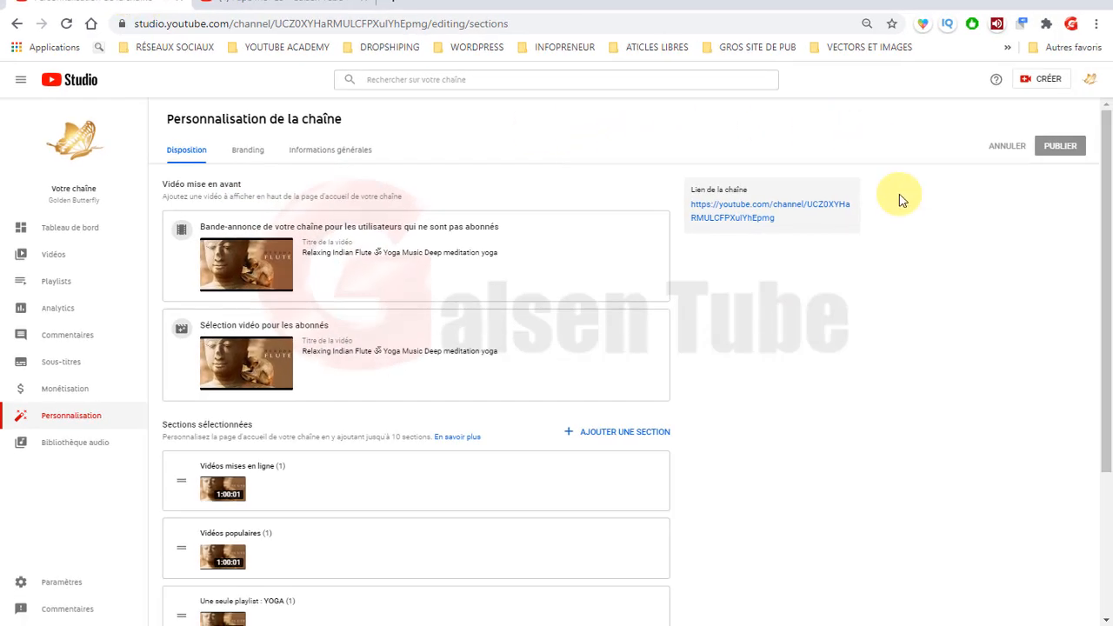
# Open the live Golden Butterfly page from its channel link, pause the trailer, and view À propos.
pyautogui.click(762, 209)
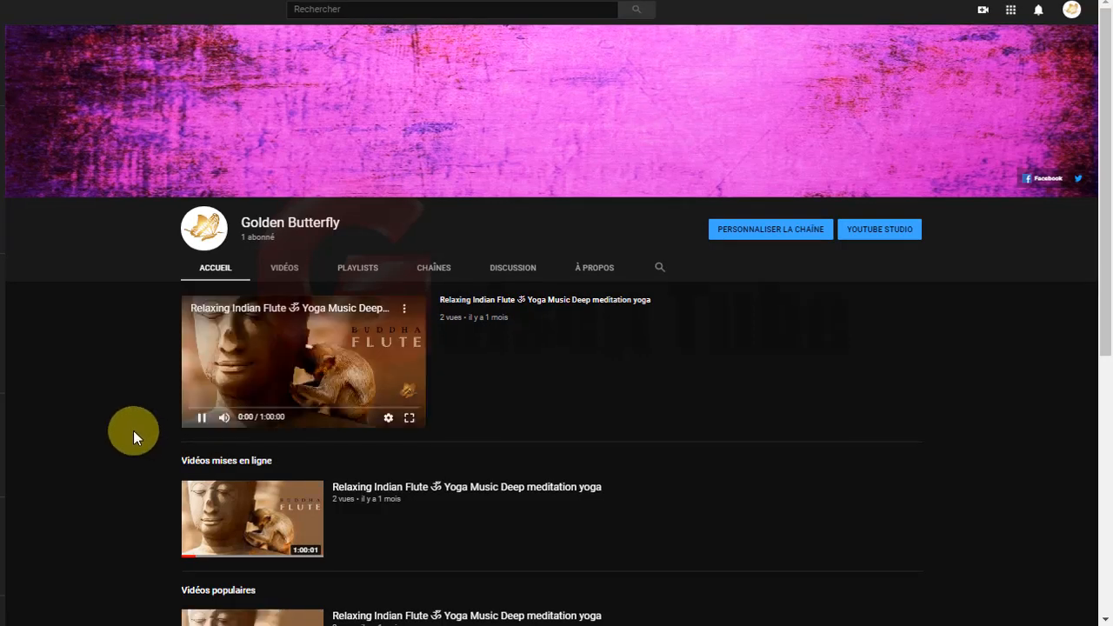
pyautogui.click(201, 419)
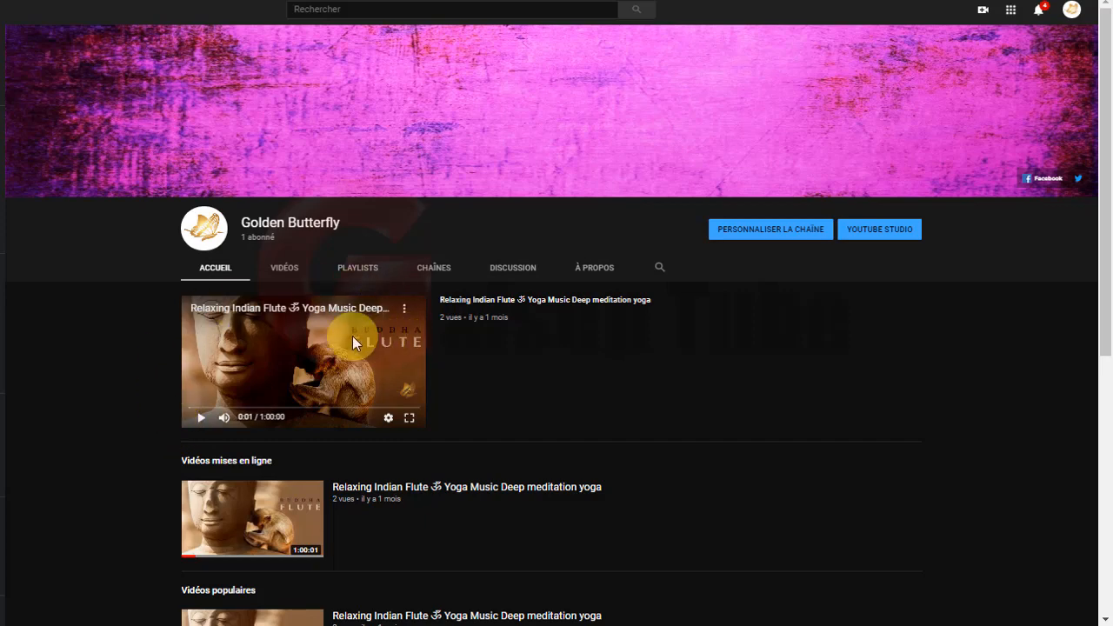
pyautogui.scroll(-3, 501, 404)
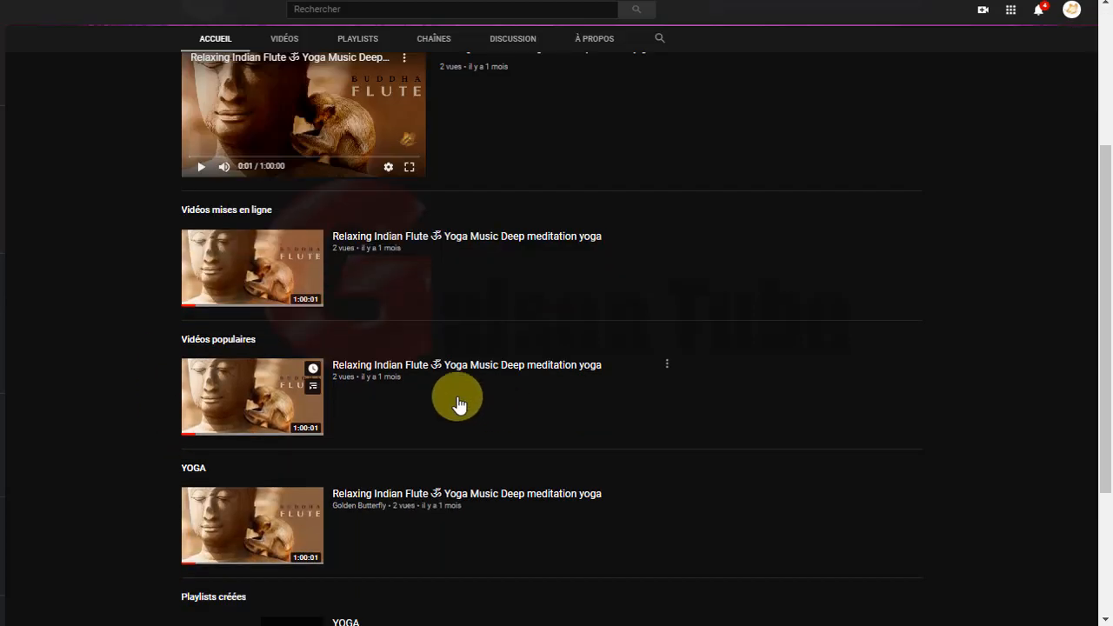
pyautogui.scroll(-3, 487, 424)
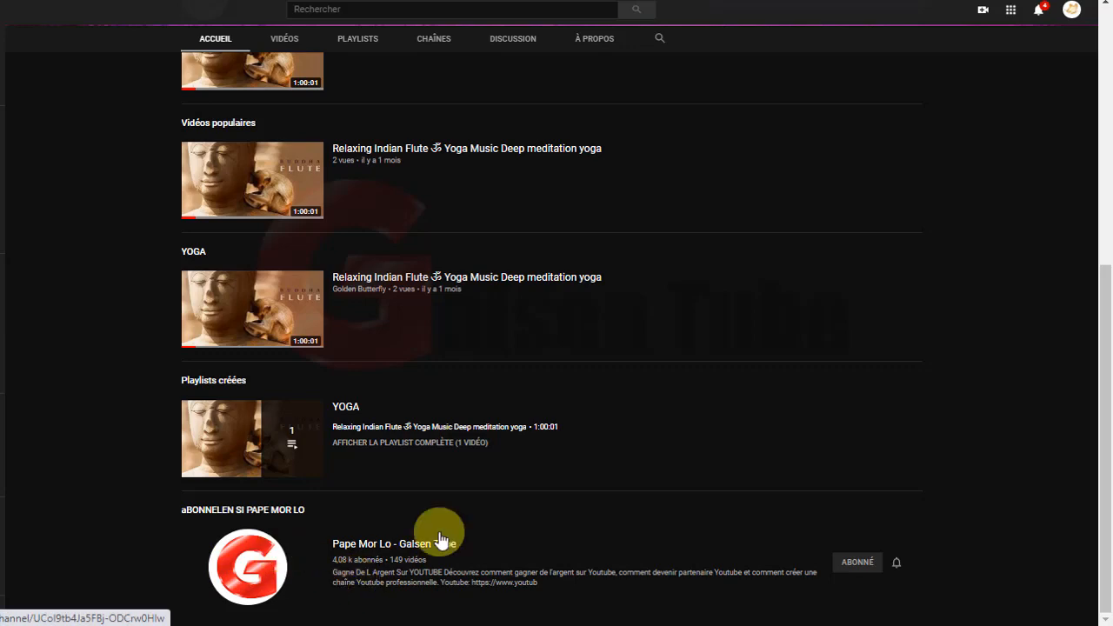
pyautogui.scroll(5, 552, 566)
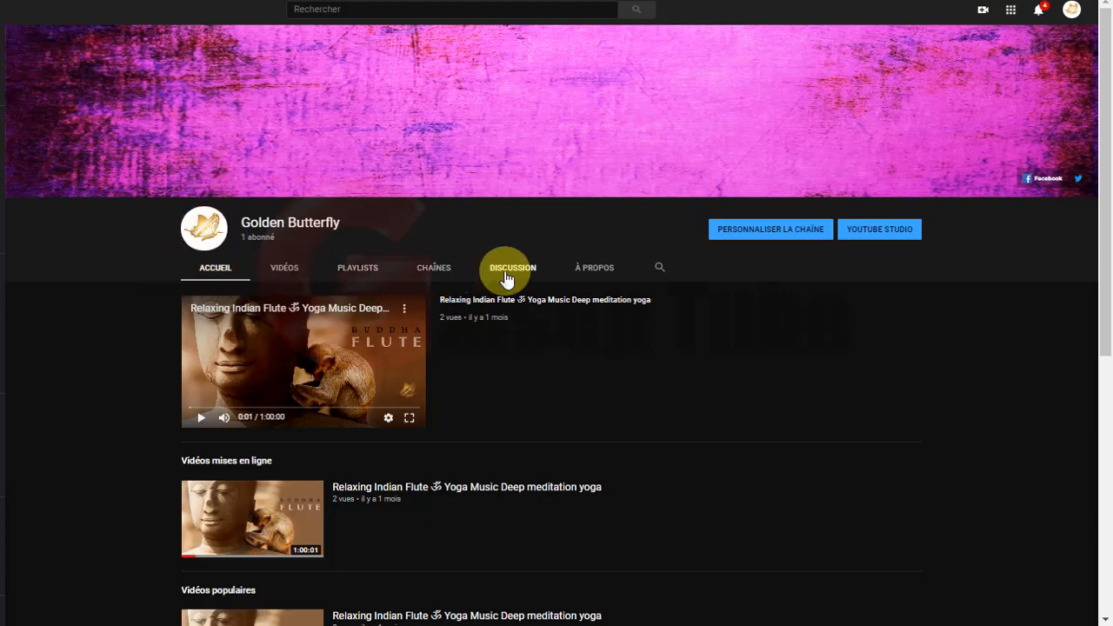
pyautogui.click(594, 271)
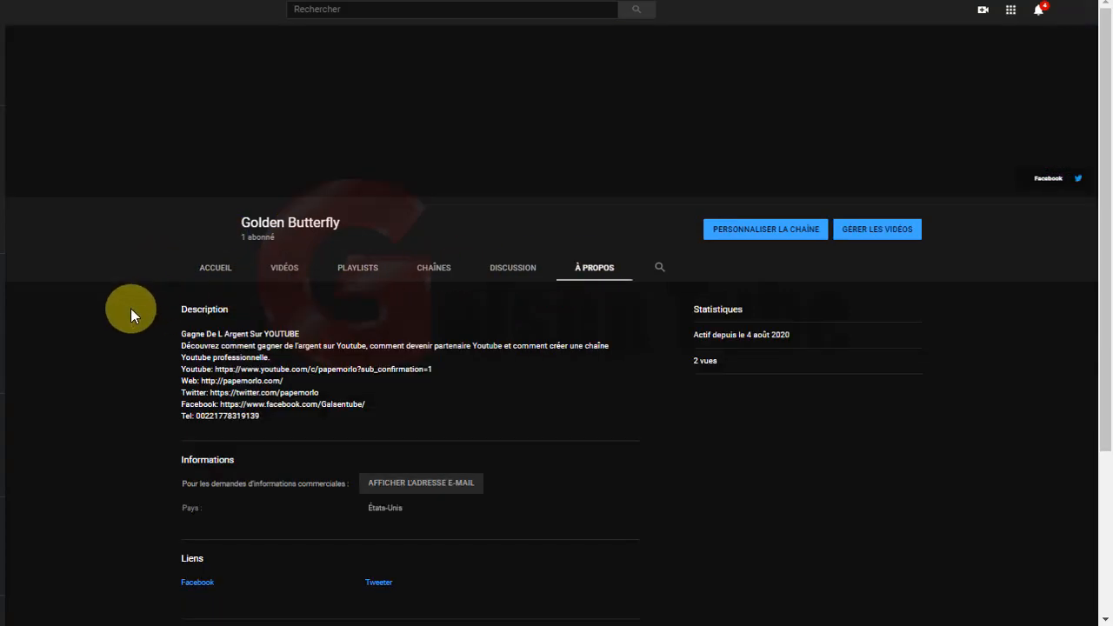
# Scroll down the À propos page and reveal the channel's business contact e-mail address.
pyautogui.scroll(-1, 127, 311)
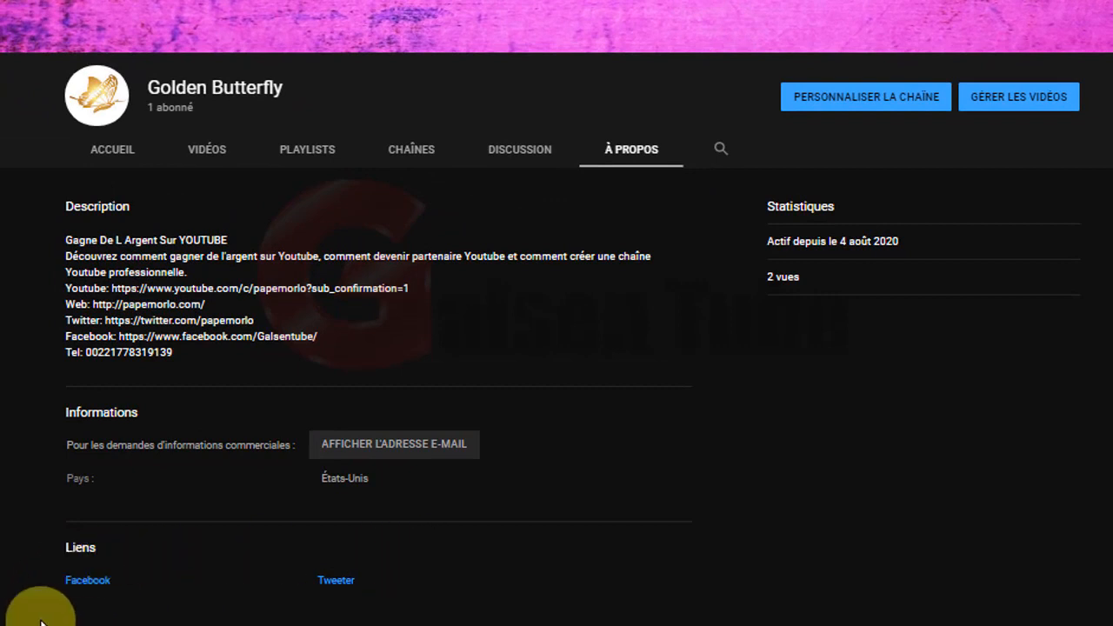
pyautogui.click(383, 448)
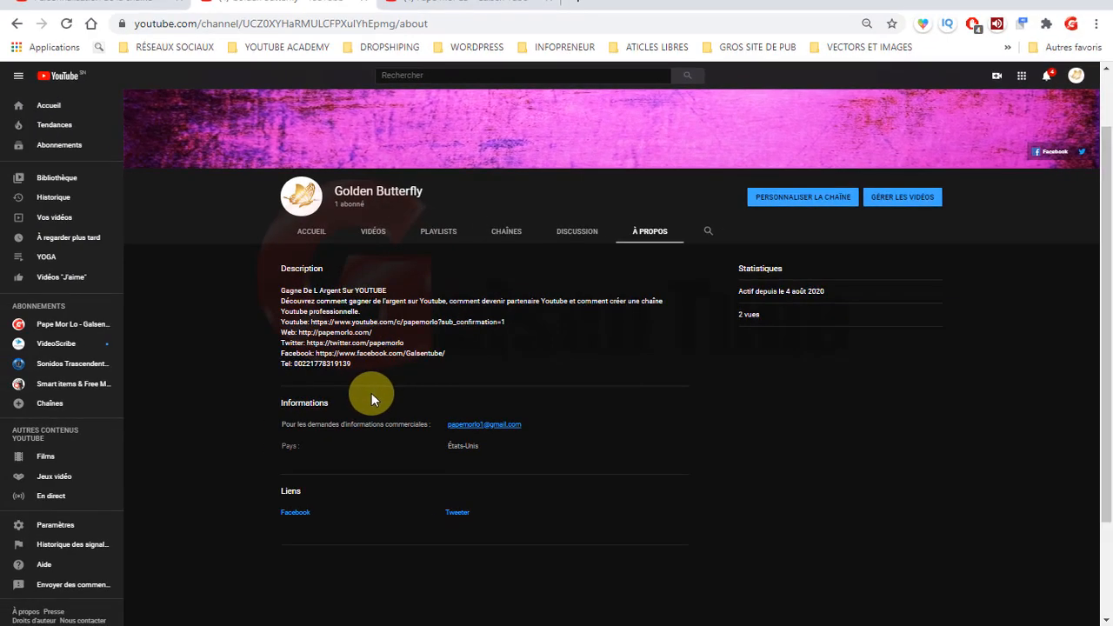
# Close the public Golden Butterfly channel tab to return to YouTube Studio's customization settings.
pyautogui.click(364, 4)
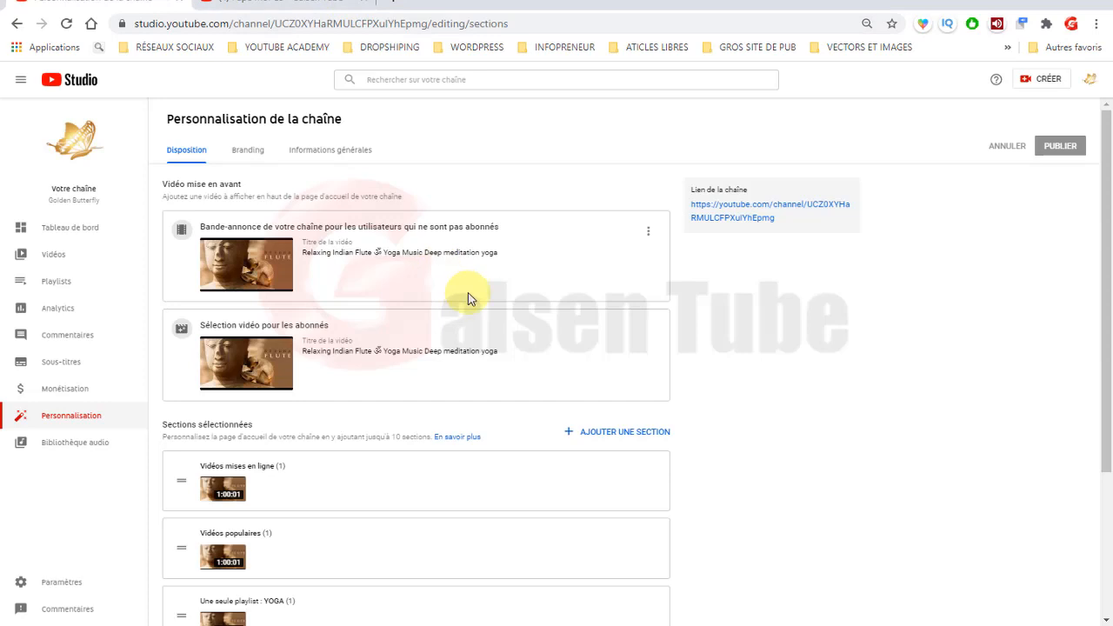